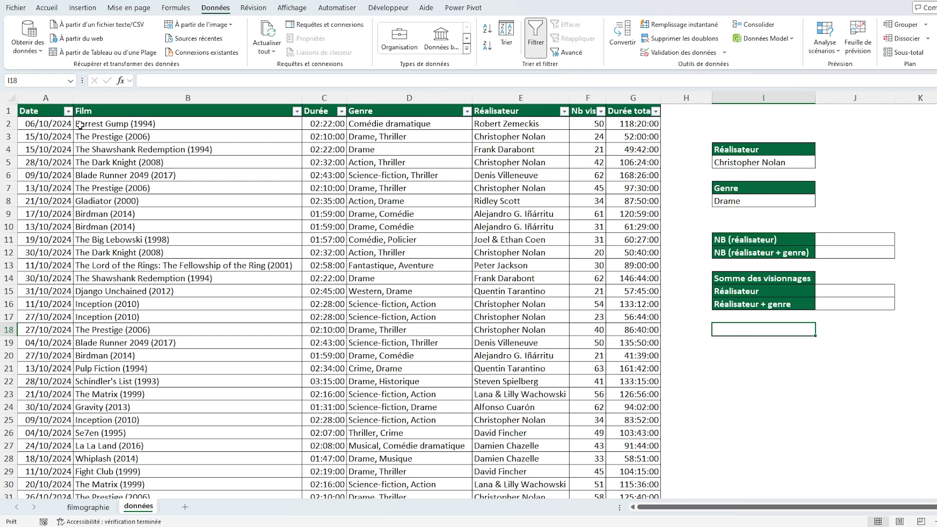
Step: Examine the first film record's fields: date, film title, duration, genre, director, number of viewings and total duration
{"action": "left_click_drag", "start_coordinate": [61, 124], "coordinate": [634, 124]}
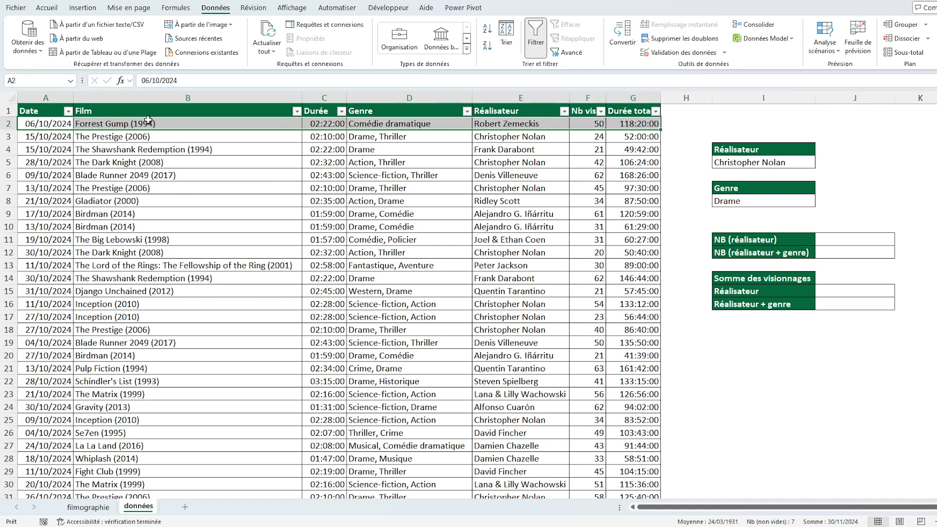
{"action": "left_click", "coordinate": [23, 127]}
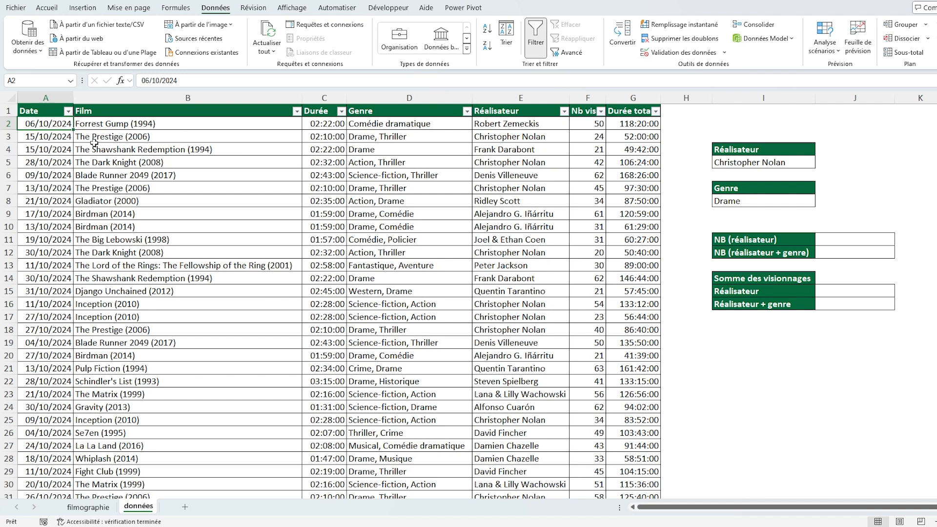
{"action": "left_click", "coordinate": [187, 125]}
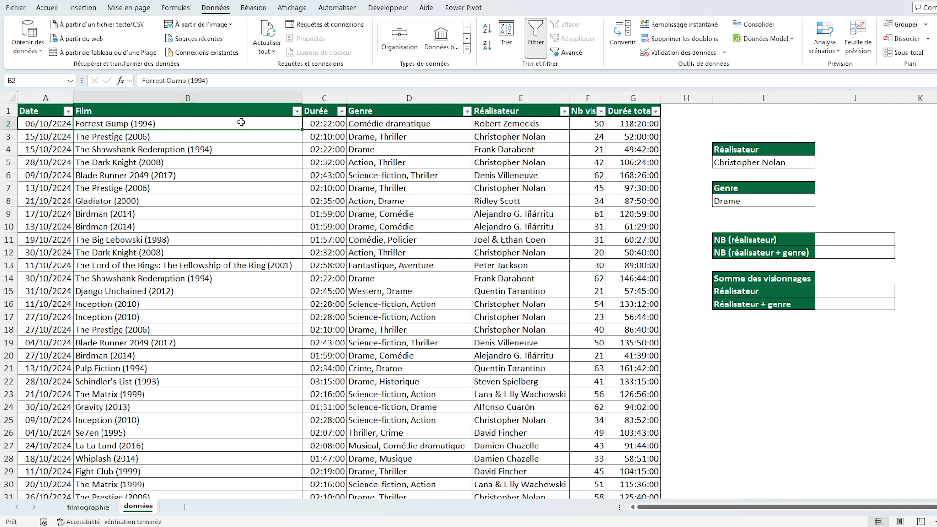
{"action": "left_click", "coordinate": [584, 125]}
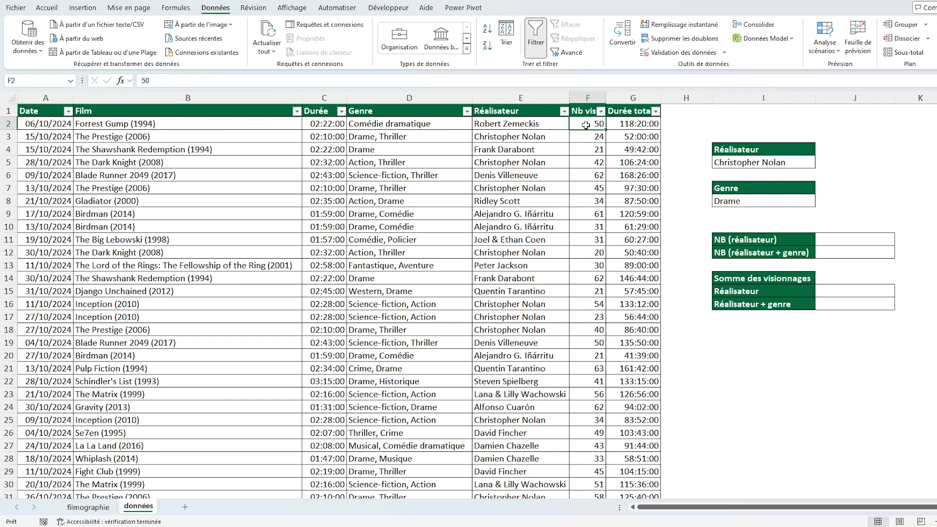
{"action": "left_click", "coordinate": [634, 125]}
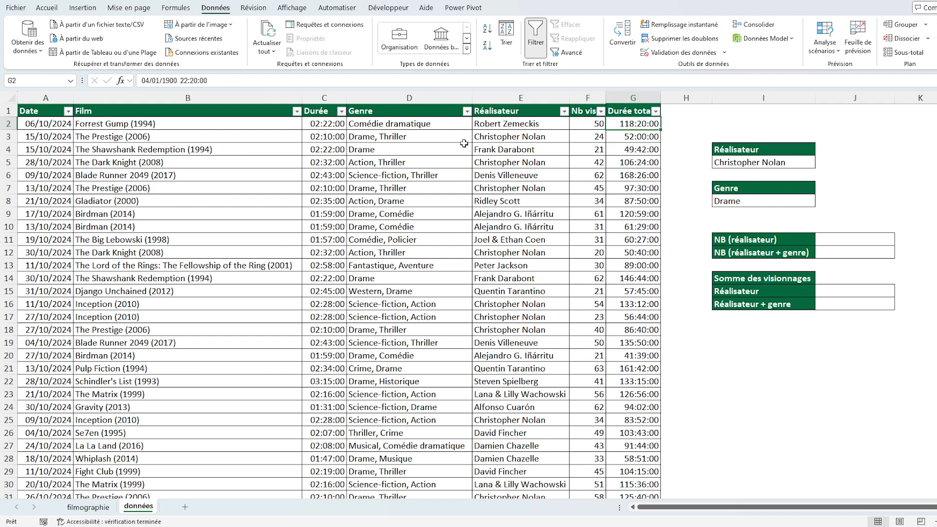
{"action": "left_click", "coordinate": [529, 124]}
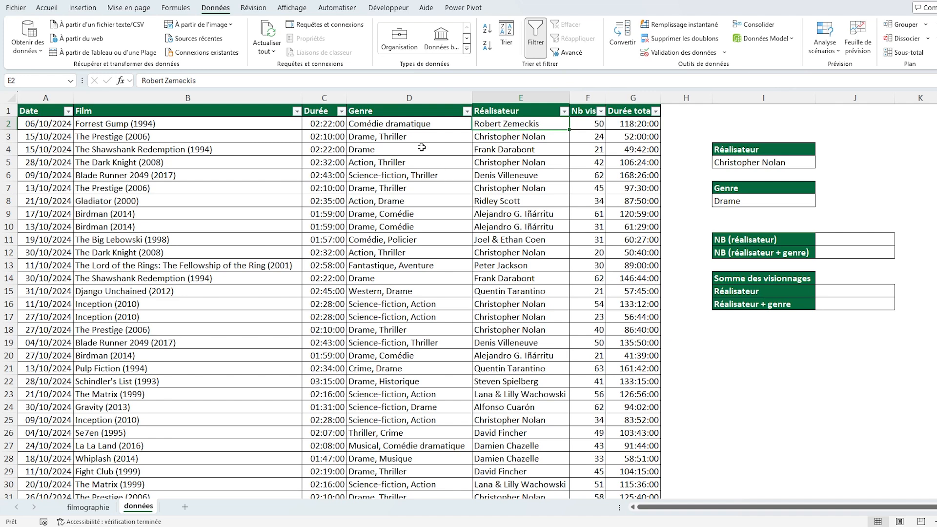
{"action": "left_click", "coordinate": [390, 128]}
{"action": "key", "text": "Left"}
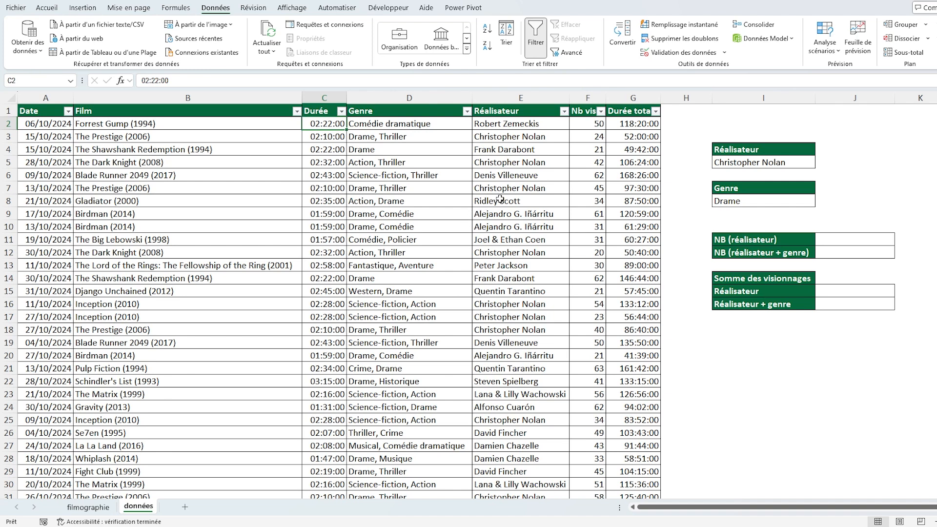
Step: Examine the choices offered in the Réalisateur and Genre criteria cells, along with the NB (réalisateur) result cell and the table's Réalisateur column
{"action": "left_click", "coordinate": [740, 162]}
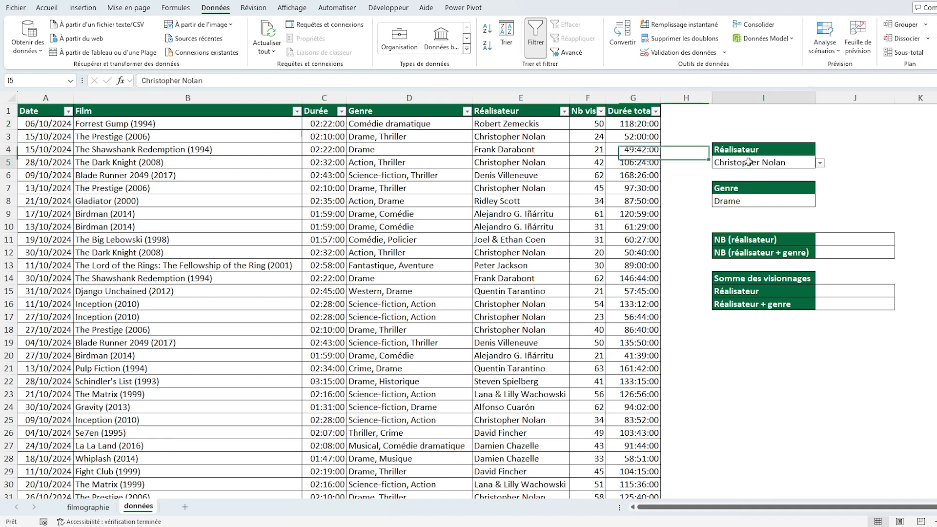
{"action": "left_click", "coordinate": [775, 201]}
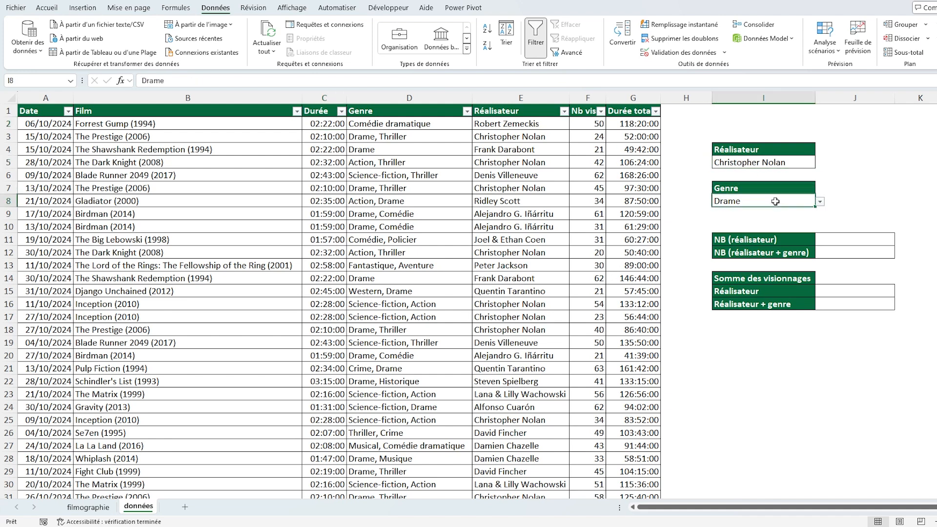
{"action": "left_click", "coordinate": [802, 162]}
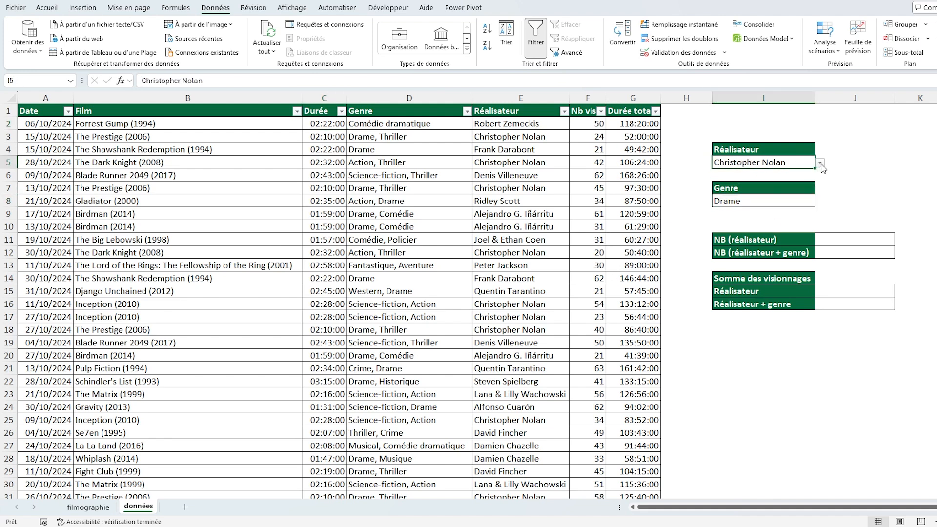
{"action": "left_click", "coordinate": [820, 164]}
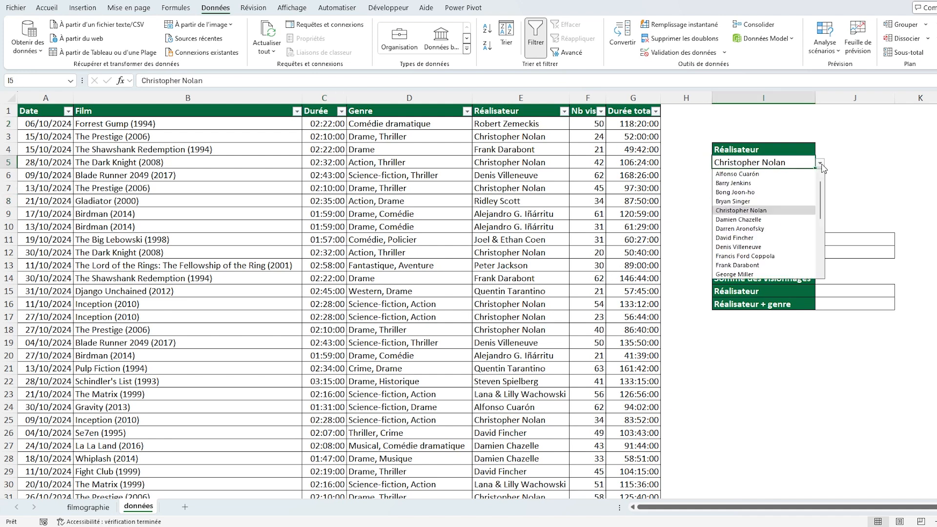
{"action": "left_click", "coordinate": [786, 211]}
{"action": "left_click", "coordinate": [803, 200]}
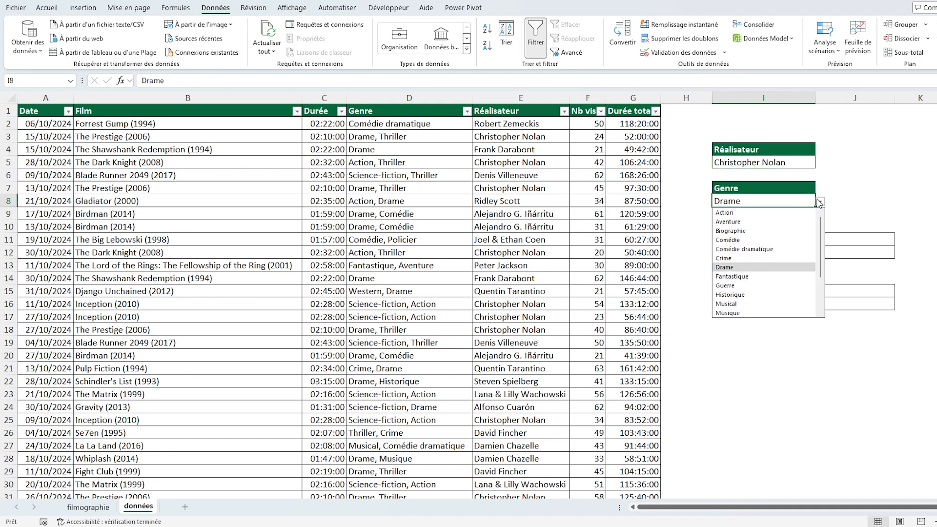
{"action": "left_click", "coordinate": [820, 201]}
{"action": "left_click", "coordinate": [820, 201]}
{"action": "left_click", "coordinate": [844, 226]}
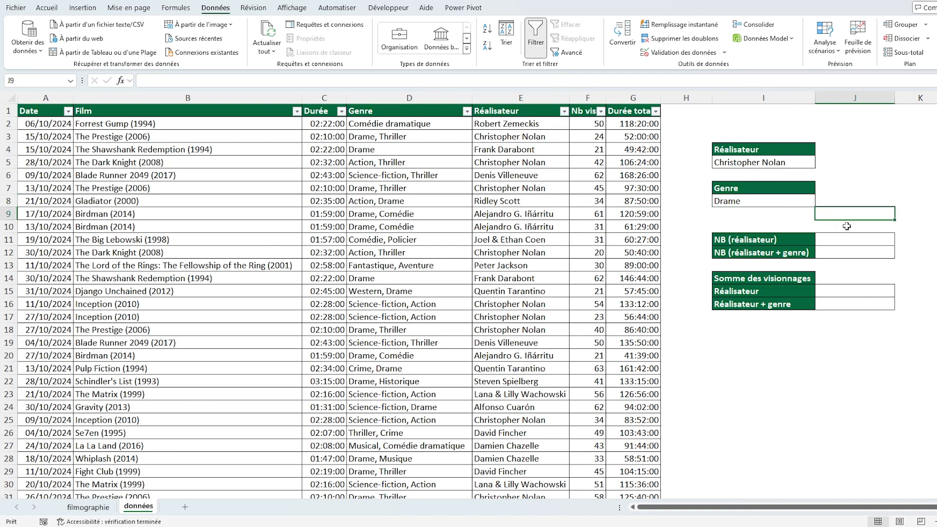
{"action": "left_click", "coordinate": [838, 239]}
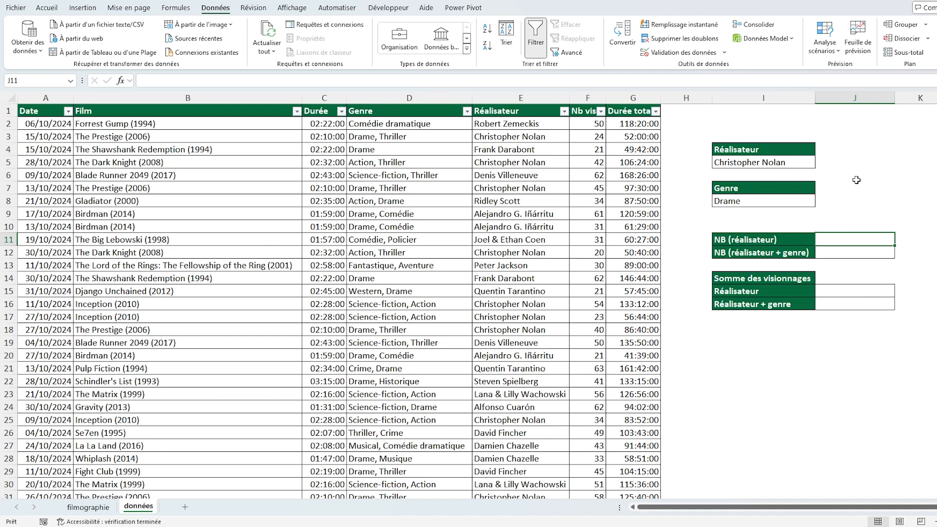
{"action": "left_click", "coordinate": [795, 240]}
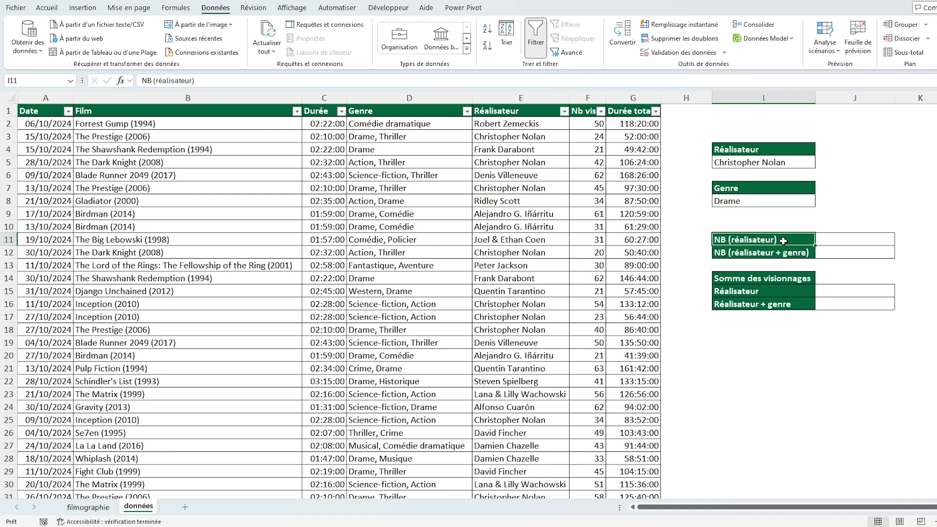
{"action": "left_click", "coordinate": [732, 164]}
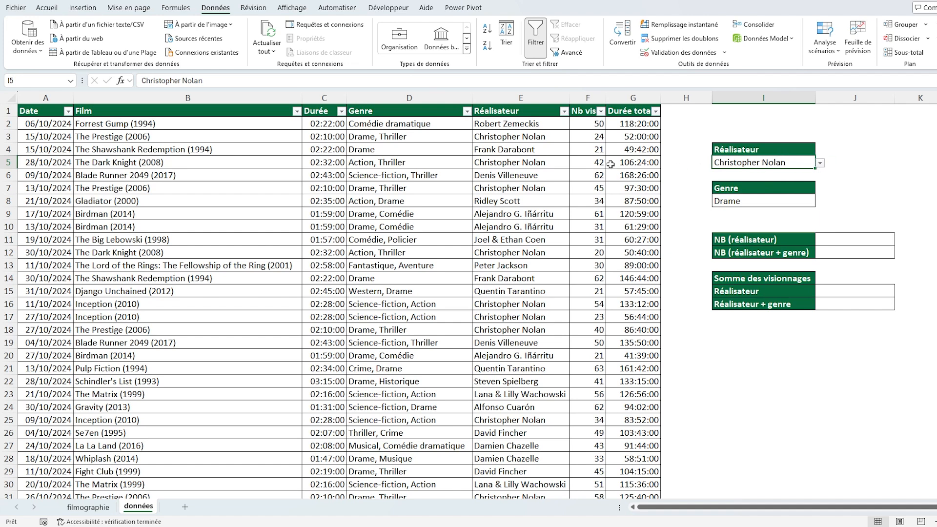
{"action": "left_click", "coordinate": [551, 97]}
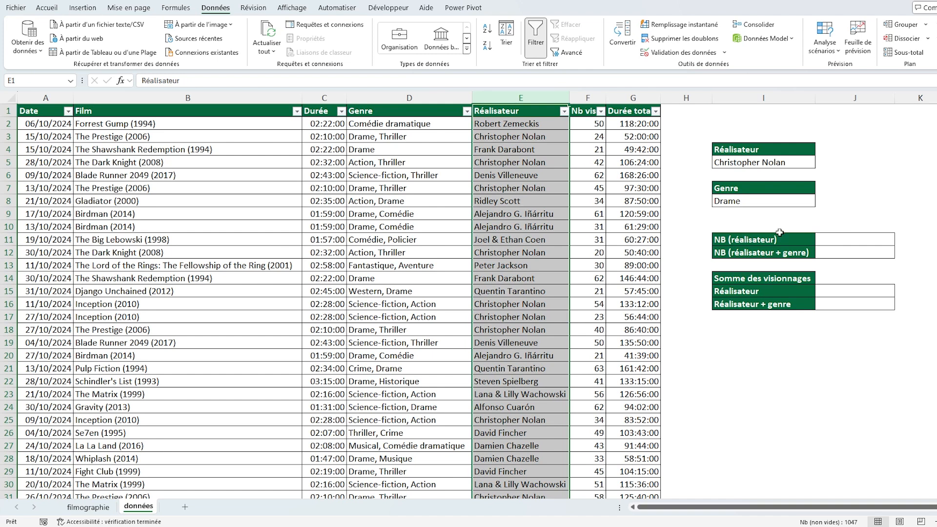
Step: Count the selected director's rows in J11, beside NB (réalisateur), with the formula =NB.SI.ENS(E:E;I5)
{"action": "left_click", "coordinate": [853, 239]}
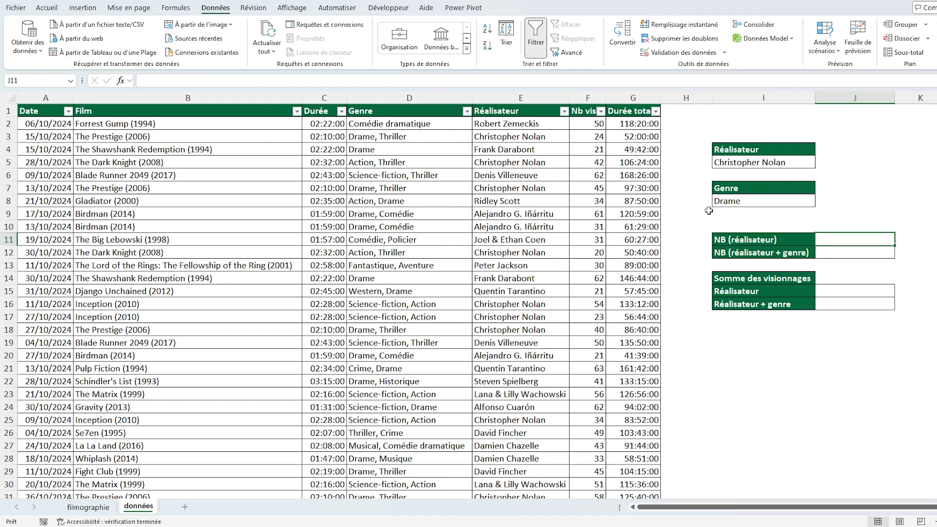
{"action": "type", "text": "="}
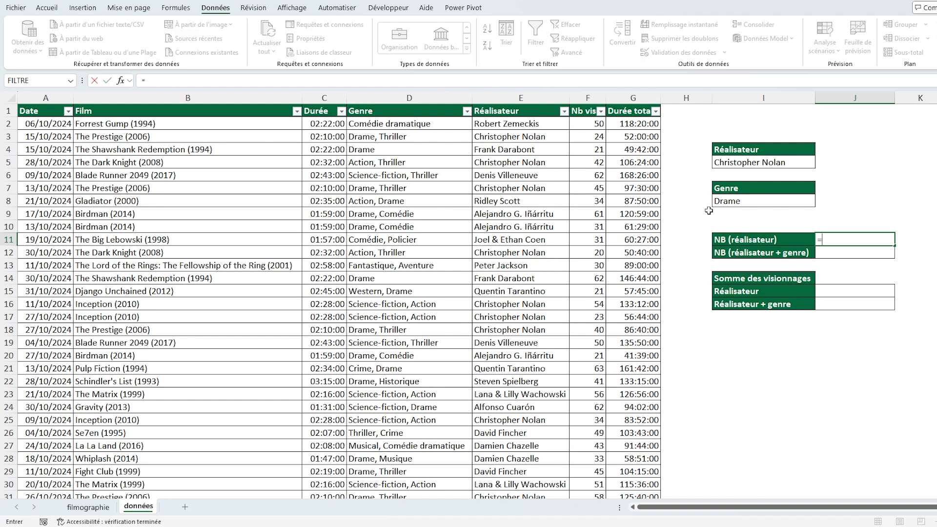
{"action": "type", "text": "nb"}
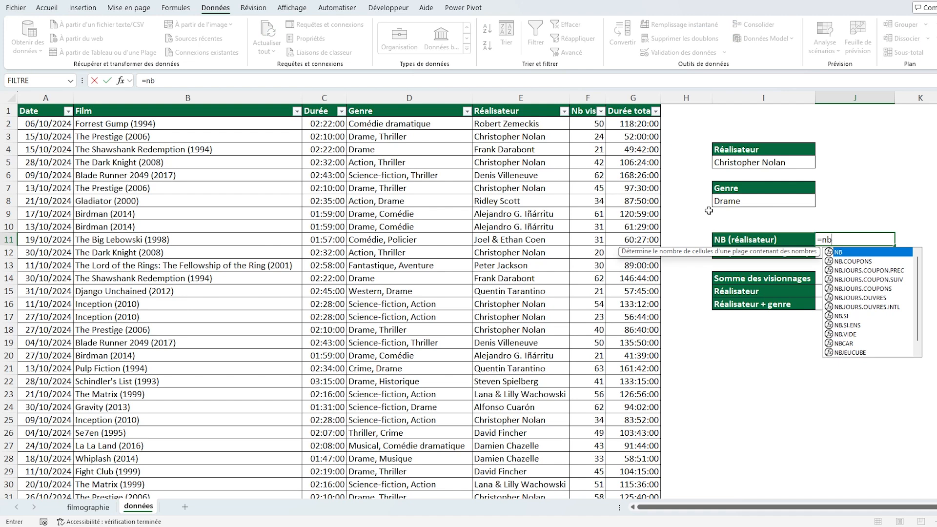
{"action": "type", "text": ".si.ens"}
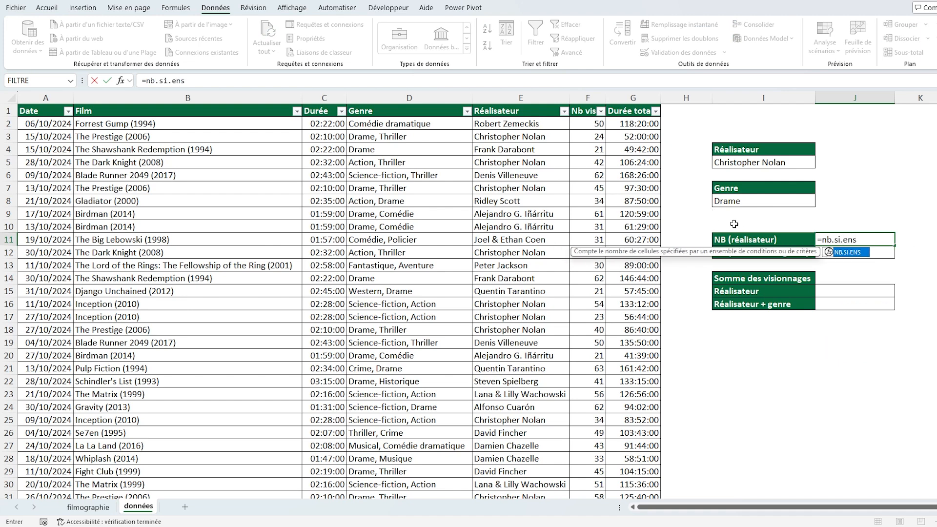
{"action": "left_click", "coordinate": [307, 79]}
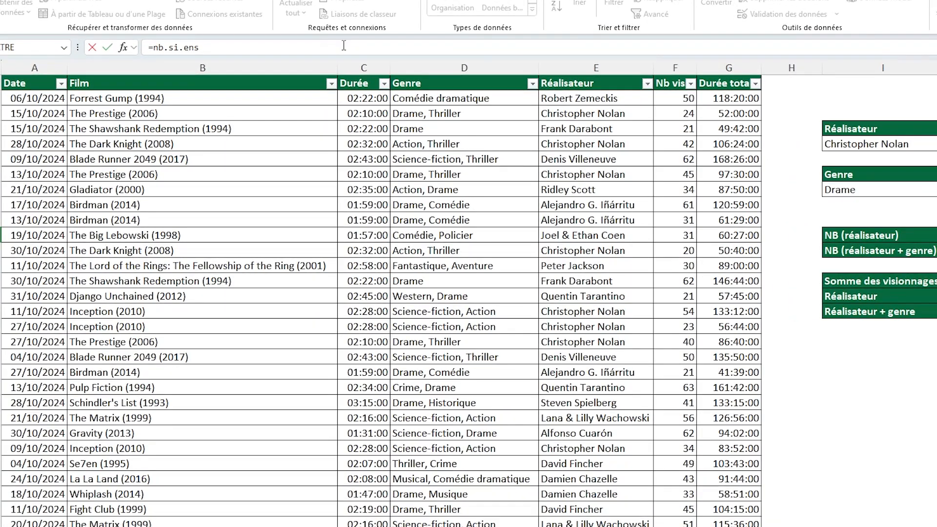
{"action": "type", "text": "("}
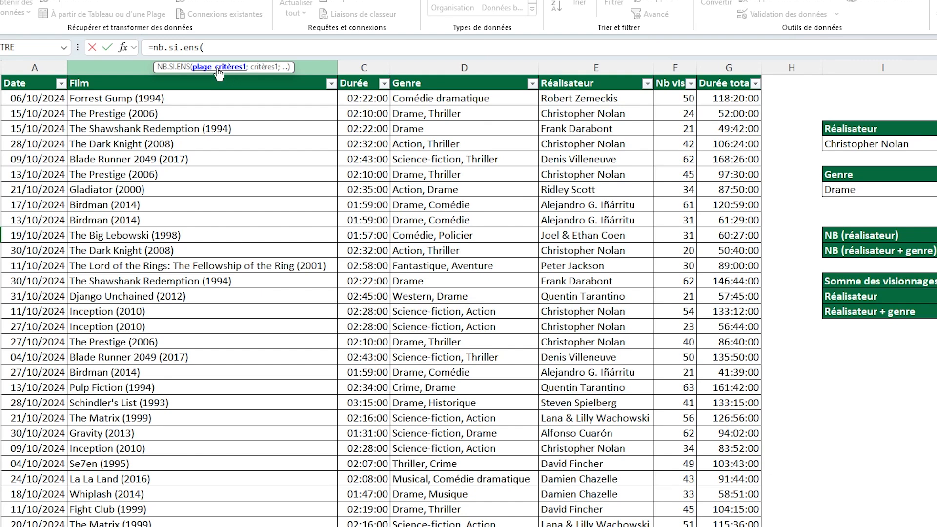
{"action": "left_click", "coordinate": [563, 67]}
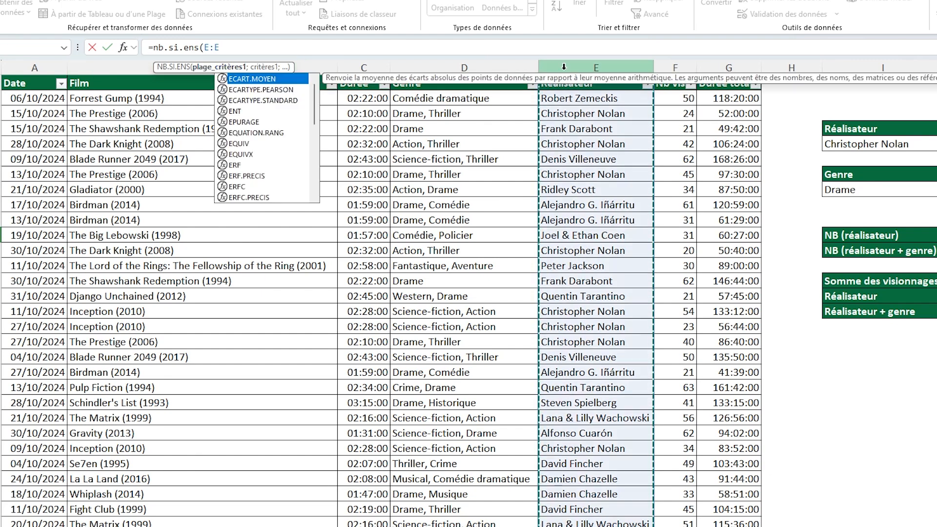
{"action": "type", "text": ";"}
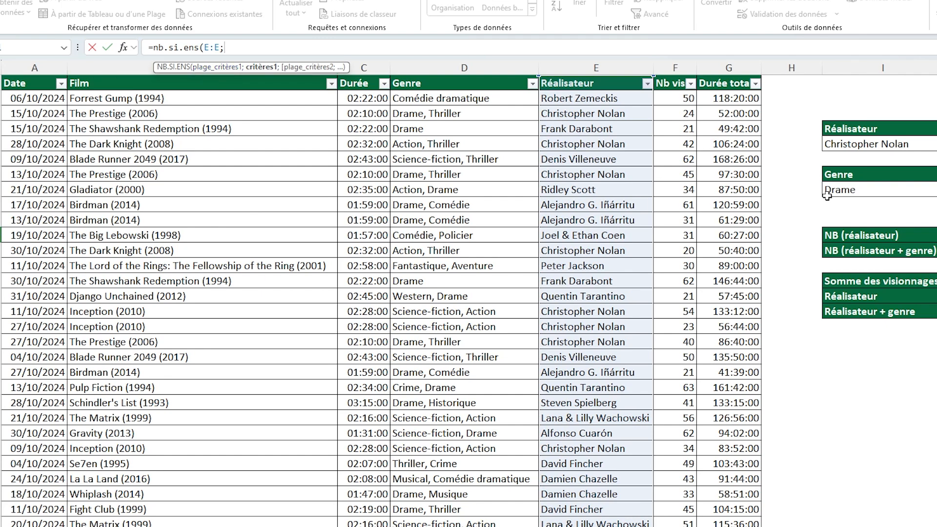
{"action": "left_click", "coordinate": [877, 145]}
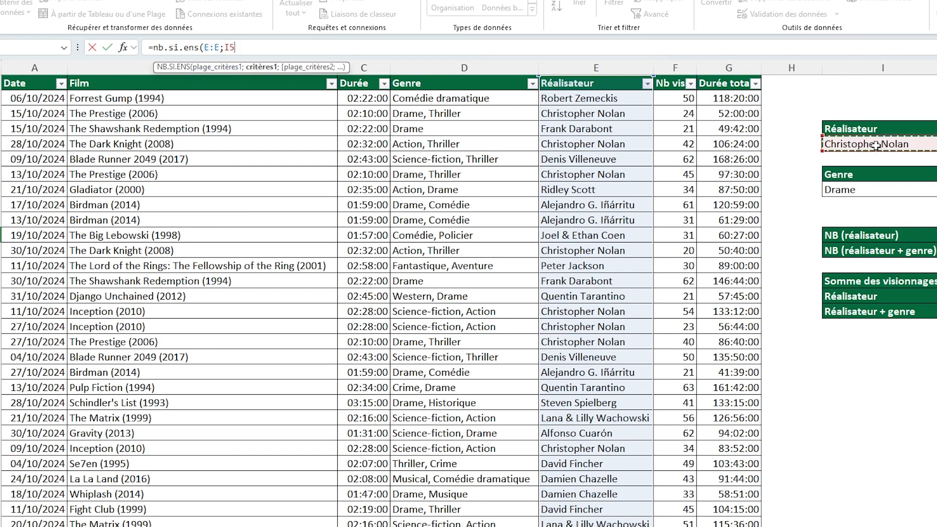
{"action": "type", "text": ")"}
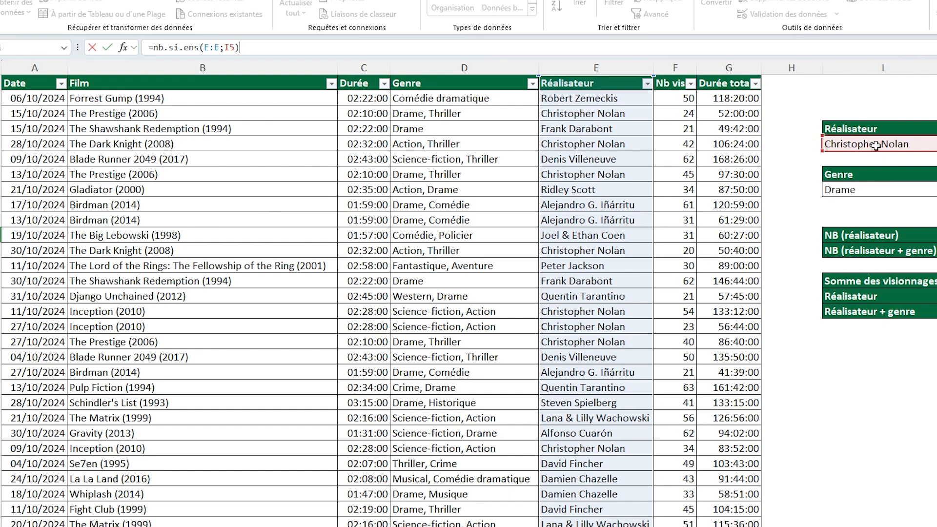
{"action": "key", "text": "Return"}
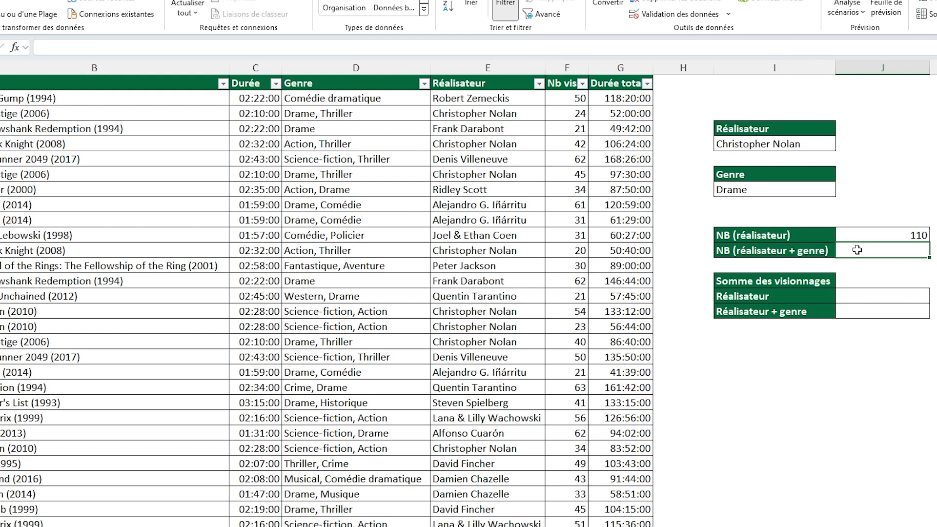
Step: Count rows matching the selected director and genre in J12, beside NB (réalisateur + genre), with =NB.SI.ENS(E:E;I5;D:D;I8)
{"action": "type", "text": "=nb"}
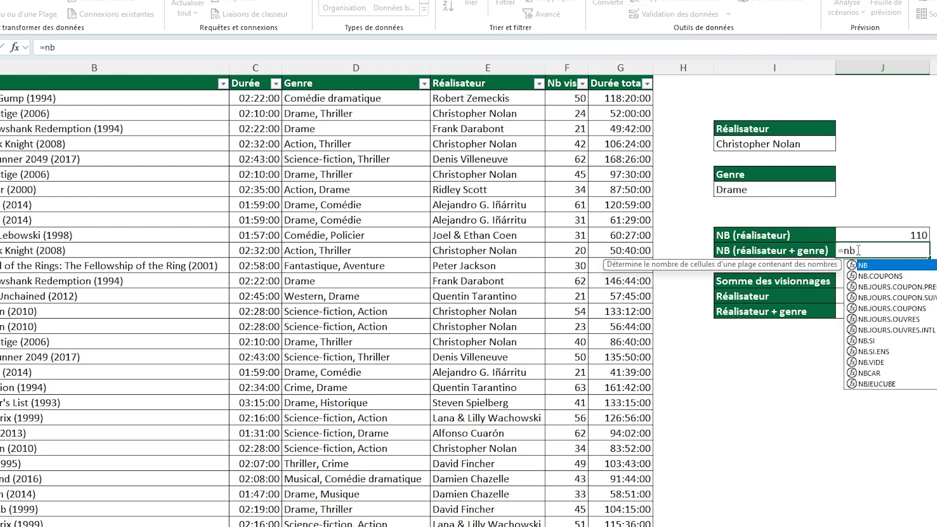
{"action": "type", "text": ".si.ens"}
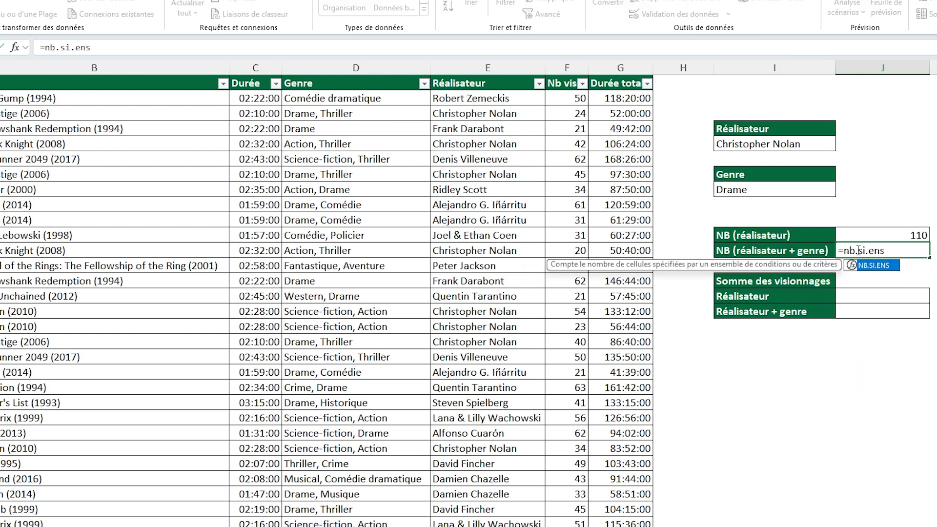
{"action": "type", "text": "("}
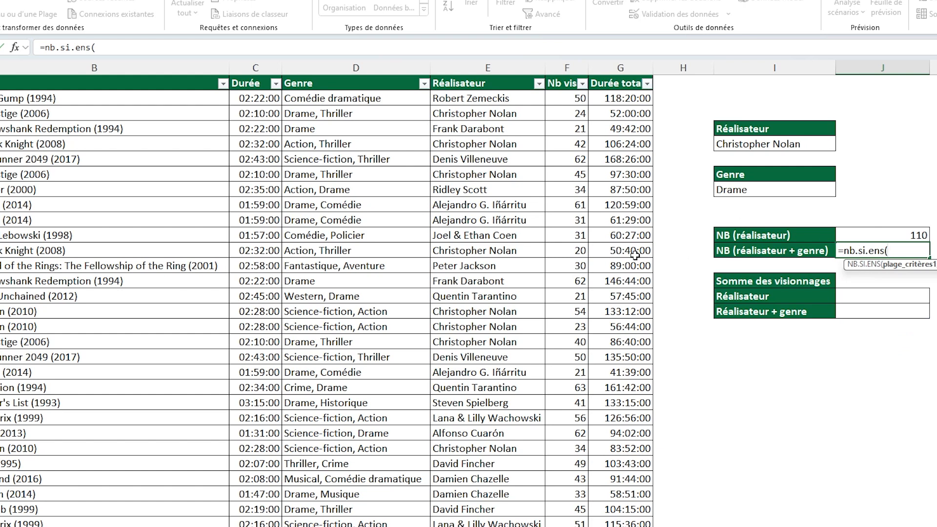
{"action": "left_click", "coordinate": [497, 59]}
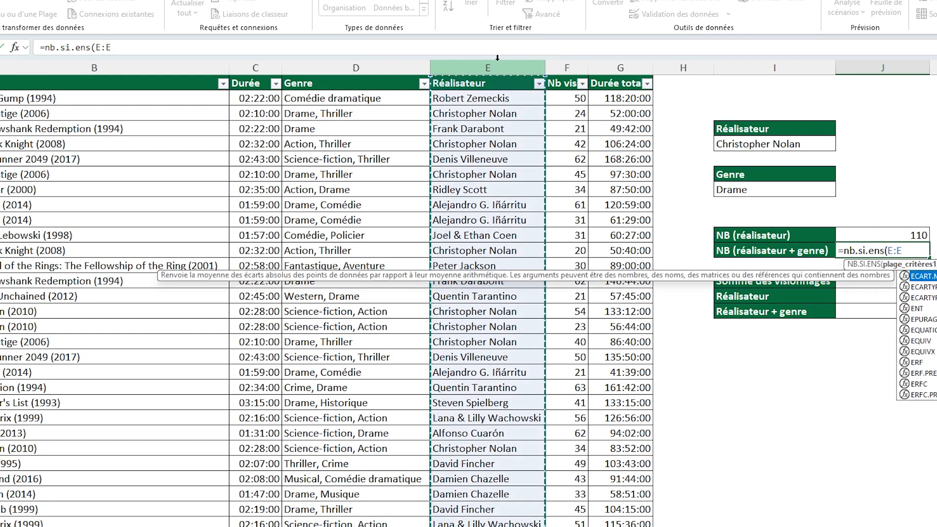
{"action": "type", "text": ";"}
{"action": "left_click", "coordinate": [743, 143]}
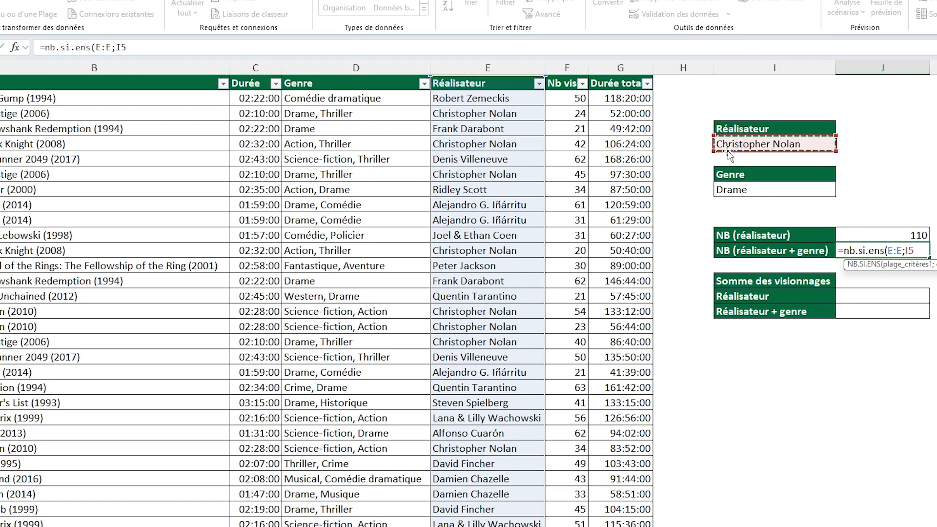
{"action": "left_click", "coordinate": [157, 48]}
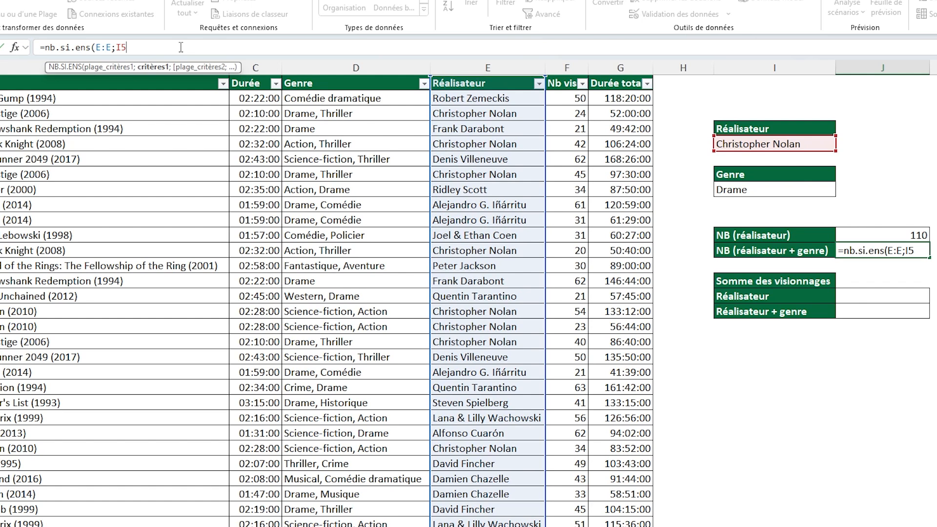
{"action": "type", "text": ";D:D"}
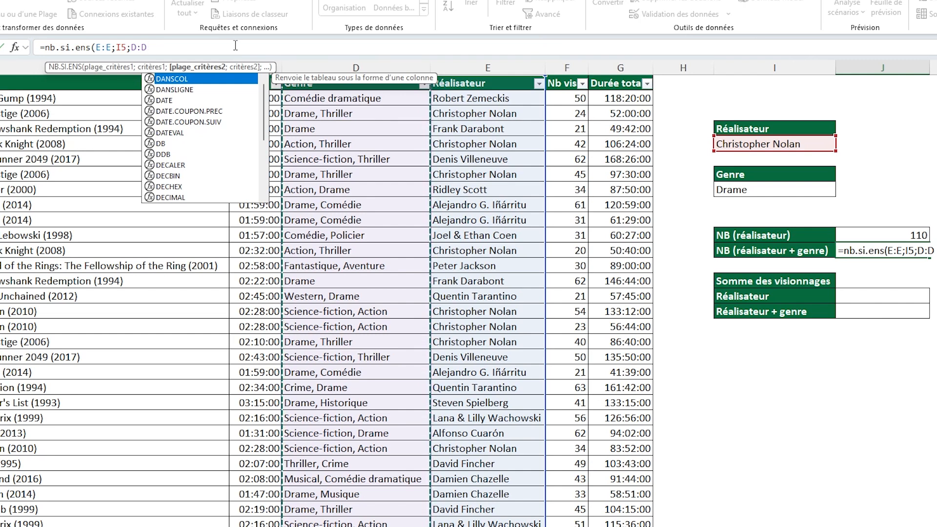
{"action": "type", "text": ";"}
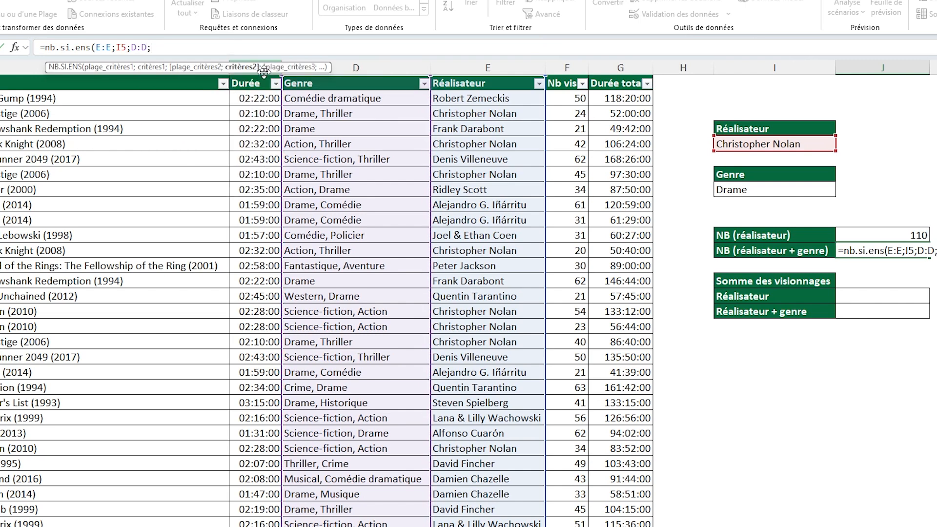
{"action": "left_click", "coordinate": [733, 191]}
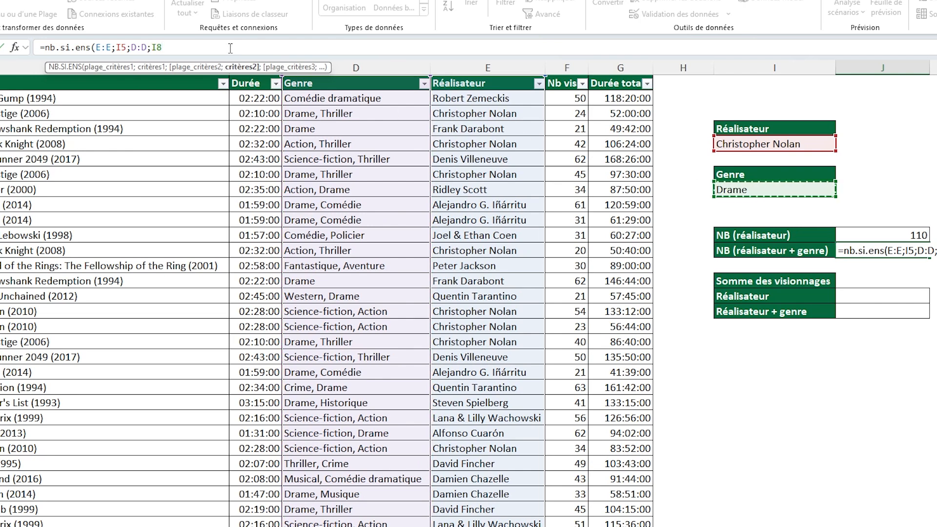
{"action": "type", "text": ")"}
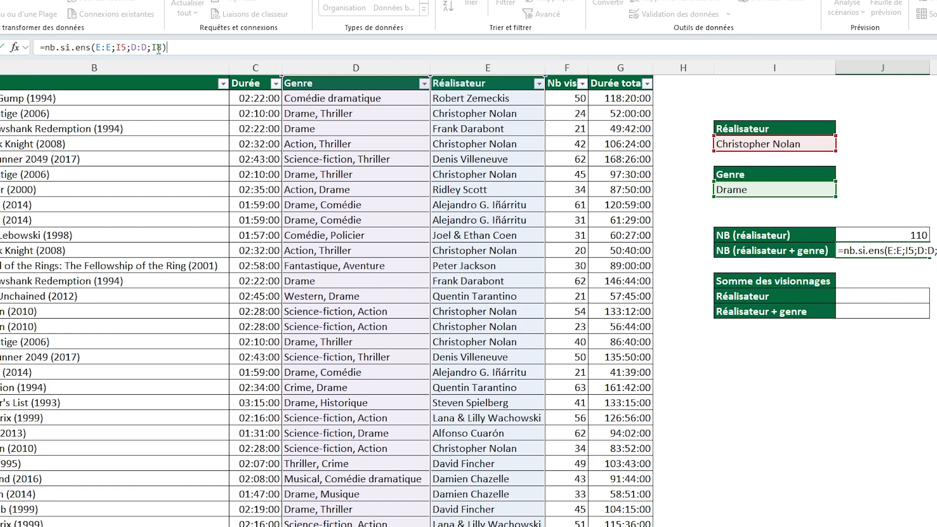
{"action": "key", "text": "Return"}
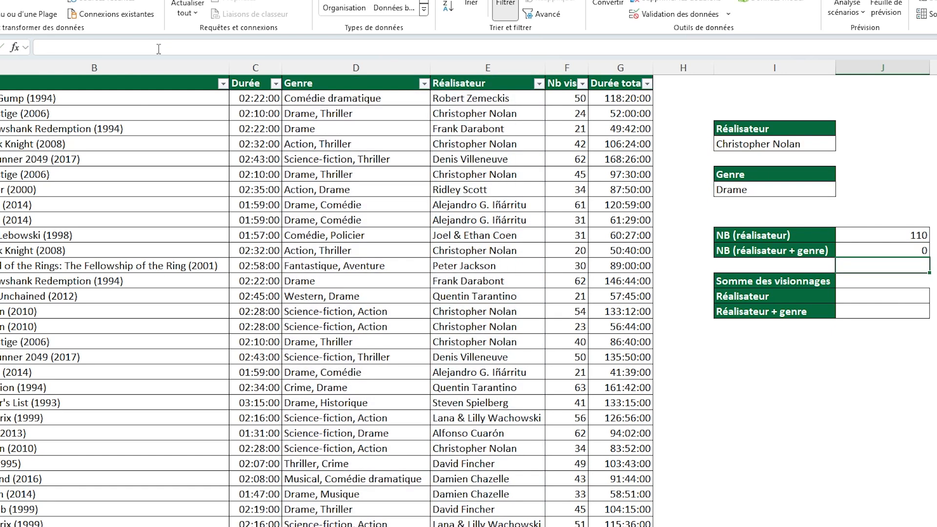
Step: Replace the I8 criterion in J12's formula with the wildcard text "*Drame*" to match genre cells containing that word
{"action": "left_click", "coordinate": [903, 249]}
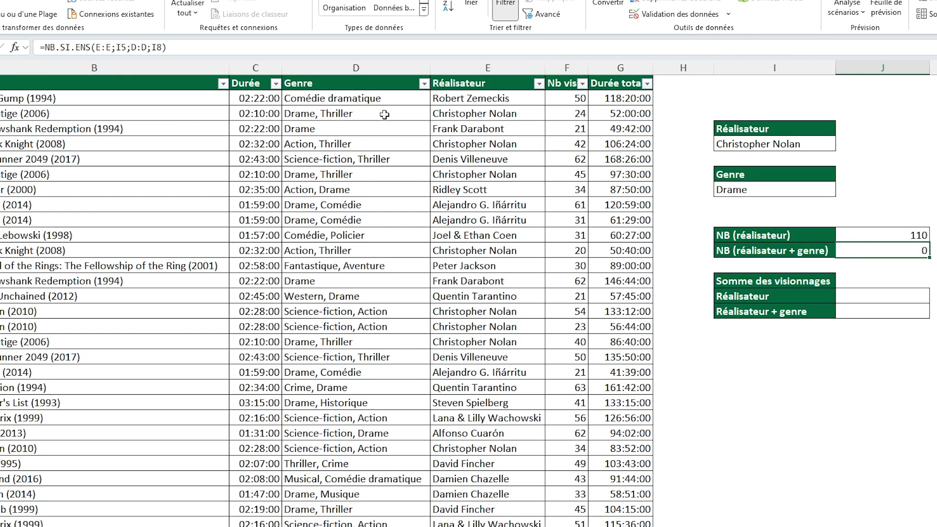
{"action": "left_click_drag", "start_coordinate": [384, 114], "coordinate": [463, 113]}
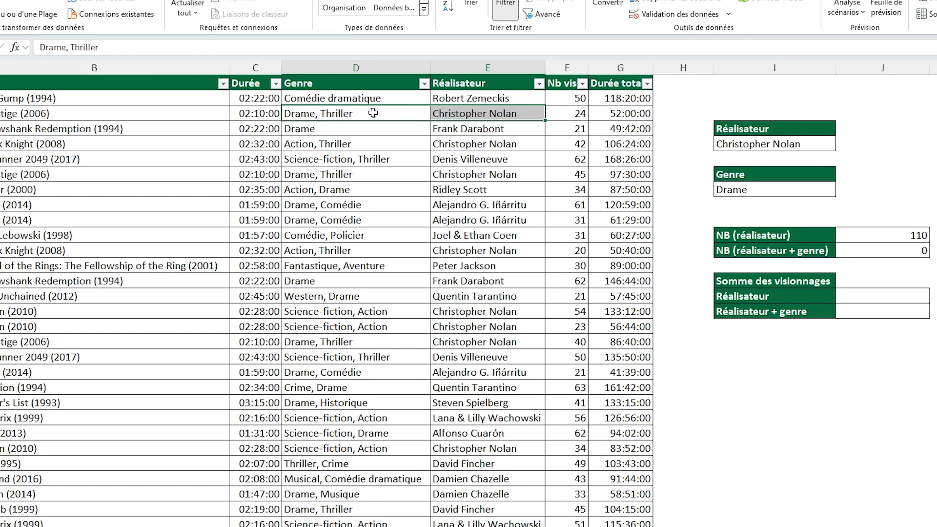
{"action": "left_click", "coordinate": [138, 116]}
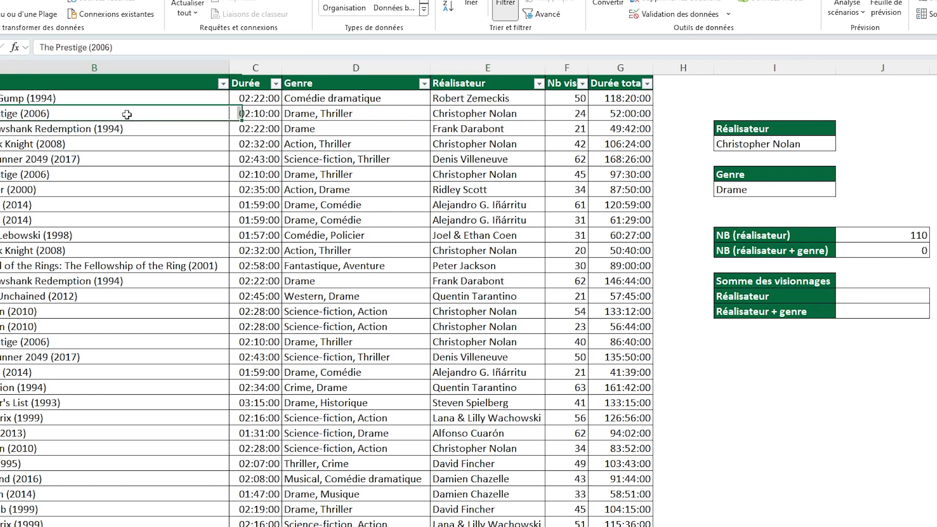
{"action": "left_click", "coordinate": [388, 115]}
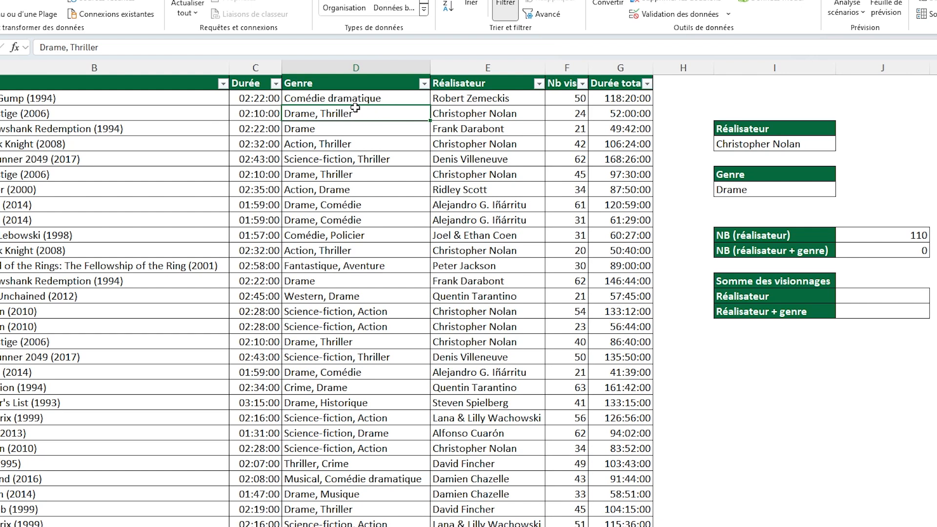
{"action": "left_click", "coordinate": [858, 250]}
{"action": "left_click", "coordinate": [163, 47]}
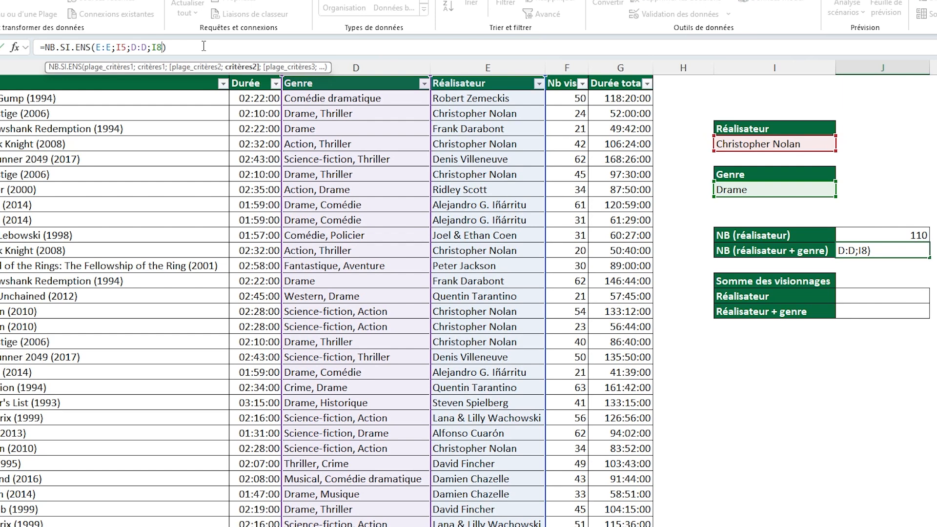
{"action": "key", "text": "BackSpace"}
{"action": "key", "text": "BackSpace"}
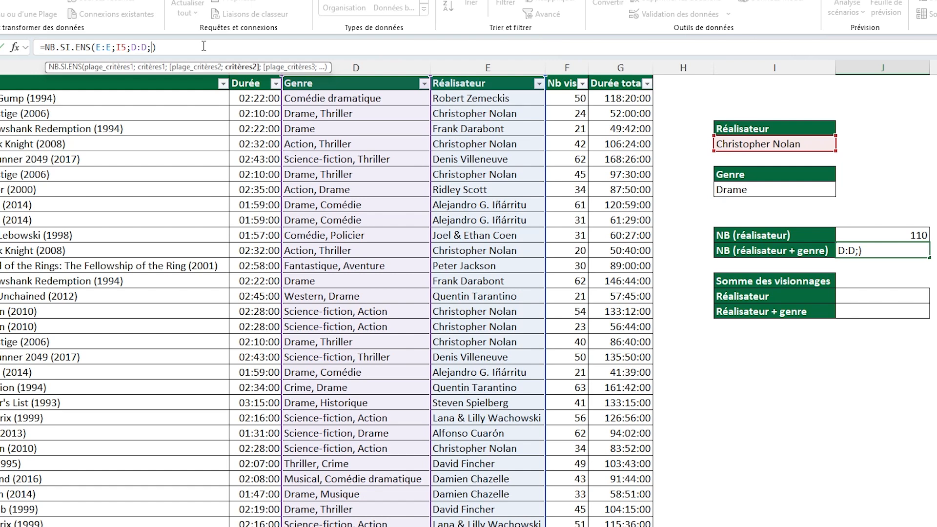
{"action": "type", "text": "\"*Drame*\""}
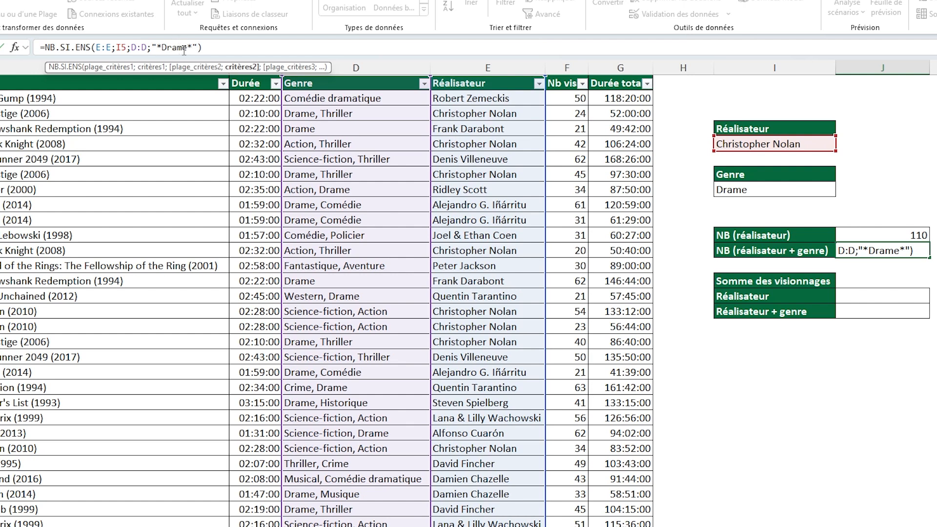
{"action": "left_click_drag", "start_coordinate": [189, 47], "coordinate": [193, 47]}
{"action": "key", "text": "Return"}
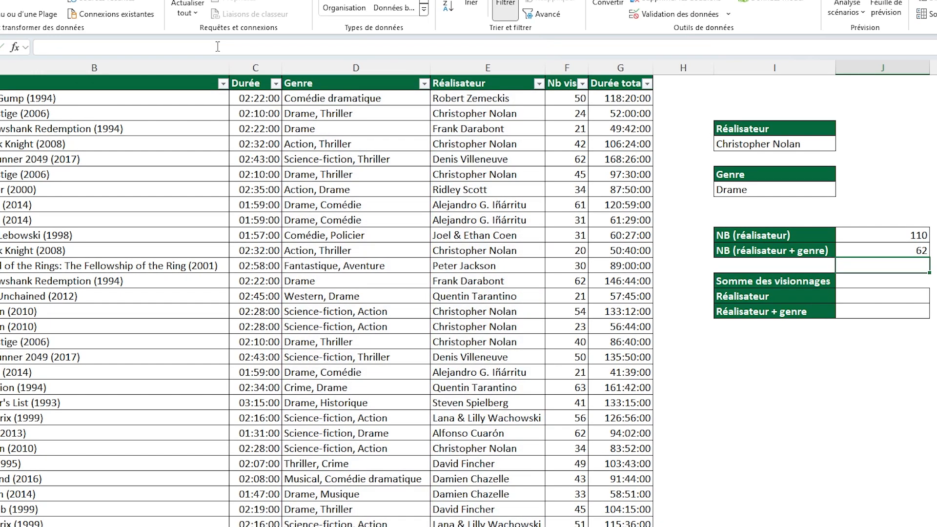
Step: Replace the fixed word Drame in J12's genre criterion with a reference to the Genre cell, as "*"&I8&"*"
{"action": "left_click", "coordinate": [899, 254]}
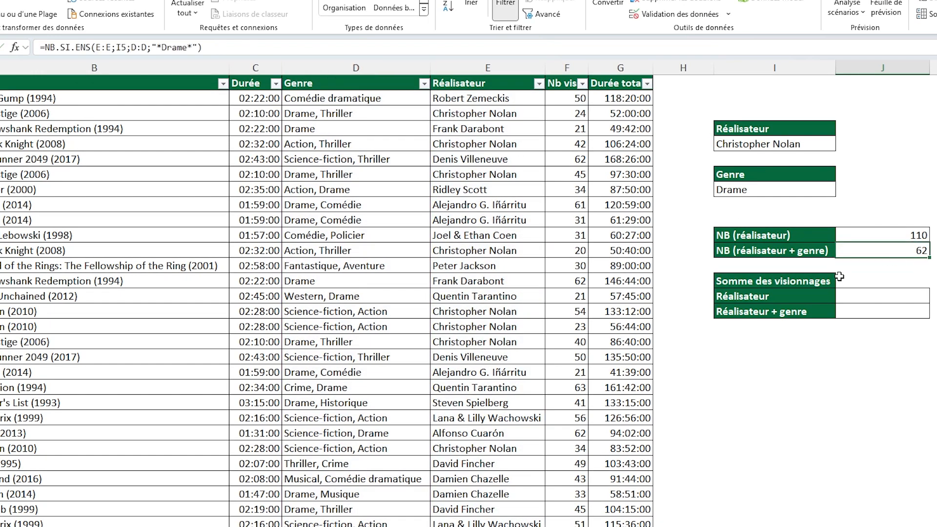
{"action": "left_click", "coordinate": [219, 46]}
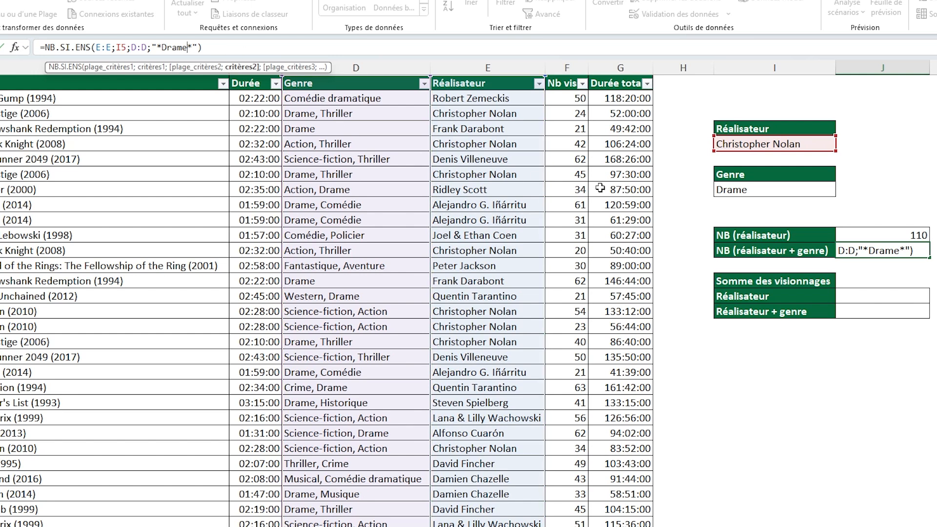
{"action": "key", "text": "Left"}
{"action": "key", "text": "Left"}
{"action": "key", "text": "Left"}
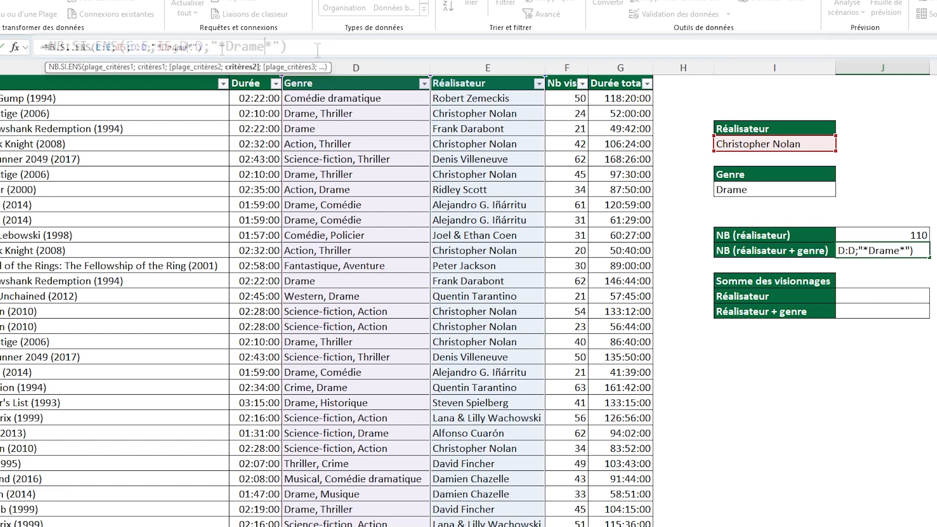
{"action": "scroll", "coordinate": [222, 48], "scroll_direction": "up", "scroll_amount": 2}
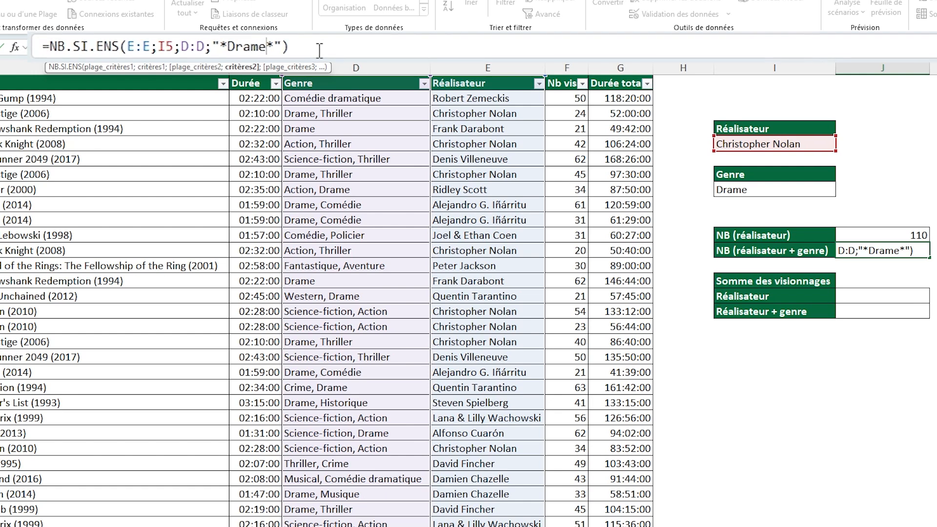
{"action": "key", "text": "BackSpace"}
{"action": "key", "text": "BackSpace"}
{"action": "key", "text": "BackSpace"}
{"action": "key", "text": "BackSpace"}
{"action": "key", "text": "BackSpace"}
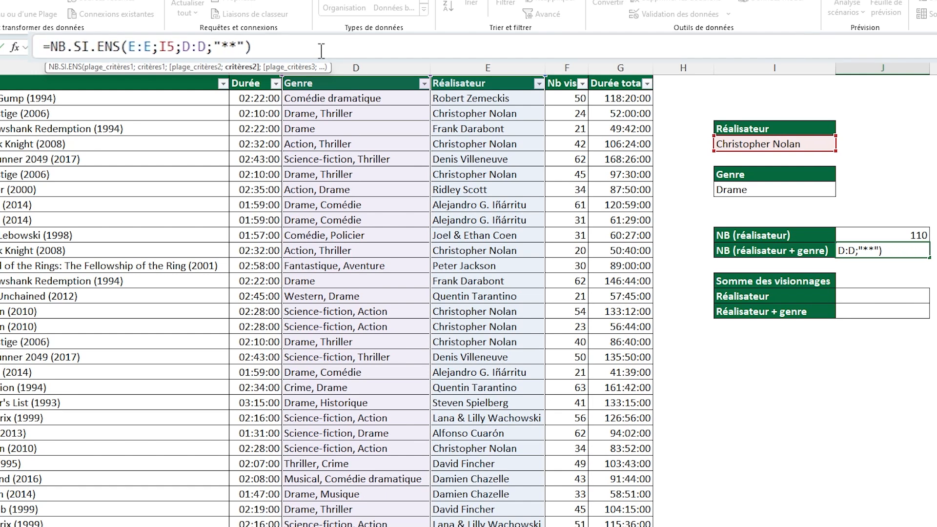
{"action": "type", "text": "\"&"}
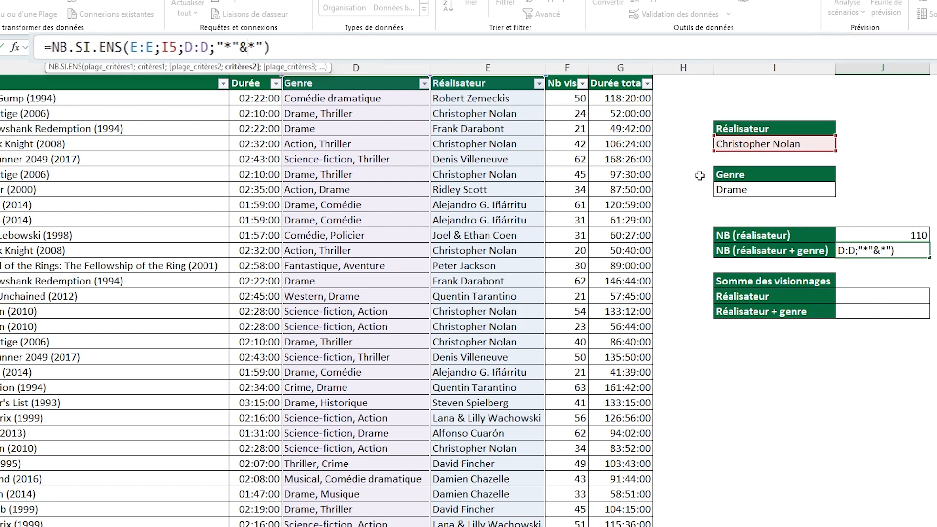
{"action": "left_click", "coordinate": [741, 191]}
{"action": "type", "text": "&\""}
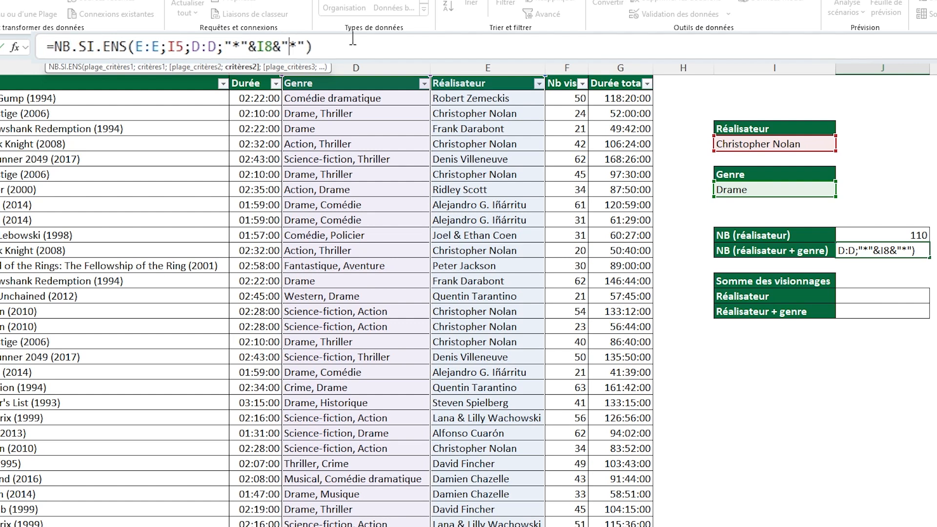
Step: Put the fixed text "*Drame*" back as the genre criterion in J12's formula
{"action": "key", "text": "BackSpace"}
{"action": "key", "text": "BackSpace"}
{"action": "key", "text": "BackSpace"}
{"action": "key", "text": "BackSpace"}
{"action": "key", "text": "BackSpace"}
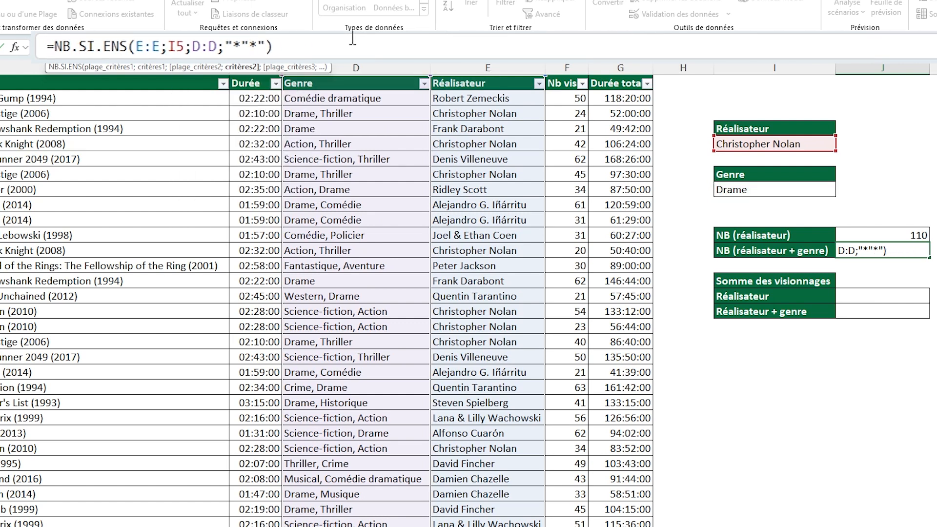
{"action": "key", "text": "BackSpace"}
{"action": "type", "text": "Drame"}
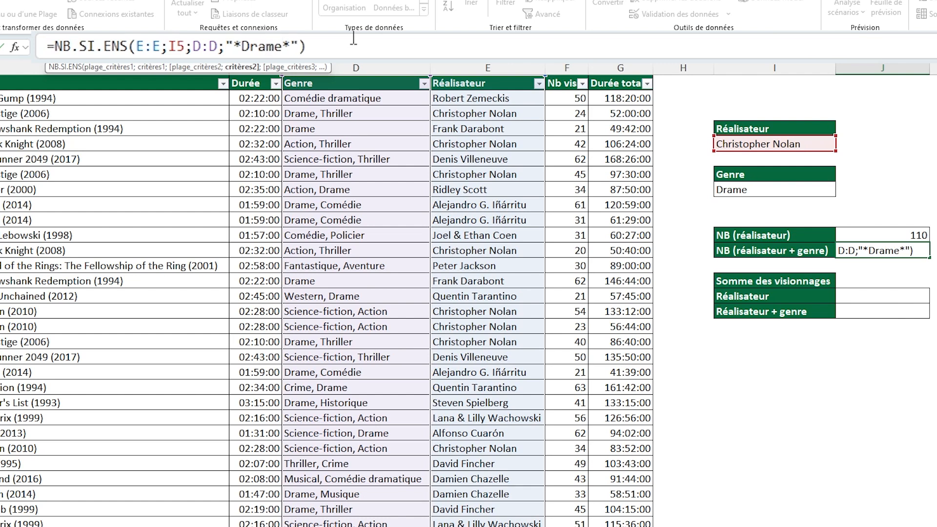
Step: Make J12's wildcard genre criterion dynamic with "*"&I8&"*", so the formula reads =NB.SI.ENS(E:E;I5;D:D;"*"&I8&"*")
{"action": "key", "text": "BackSpace"}
{"action": "key", "text": "BackSpace"}
{"action": "key", "text": "BackSpace"}
{"action": "key", "text": "BackSpace"}
{"action": "key", "text": "BackSpace"}
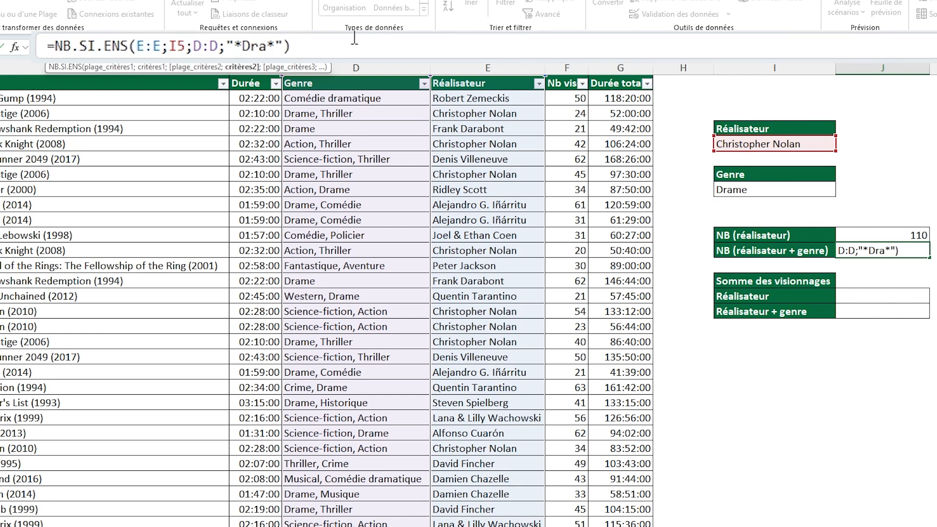
{"action": "type", "text": "\""}
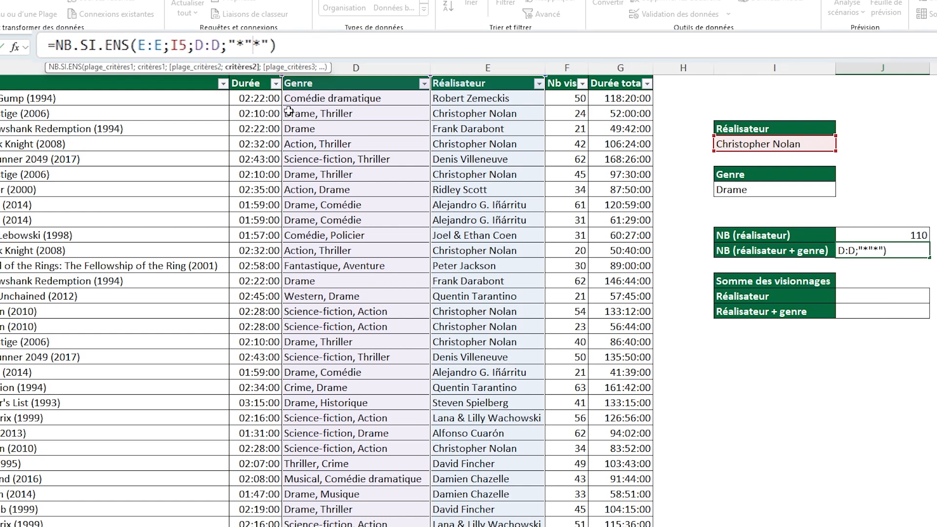
{"action": "type", "text": "&"}
{"action": "left_click", "coordinate": [744, 185]}
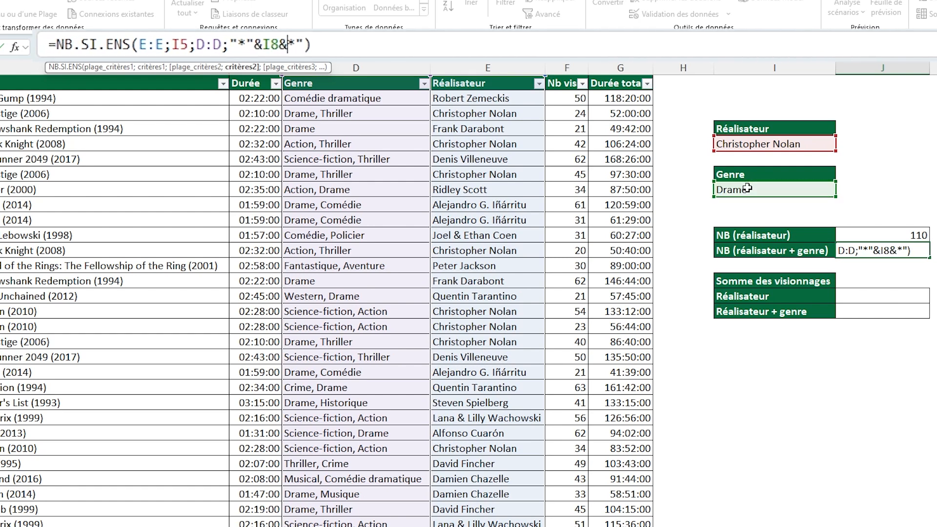
{"action": "type", "text": "&\""}
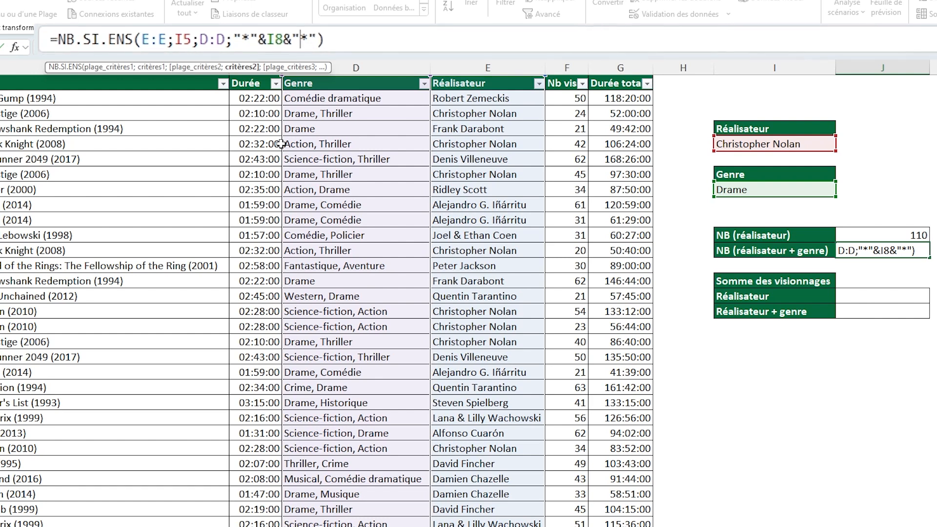
{"action": "key", "text": "Return"}
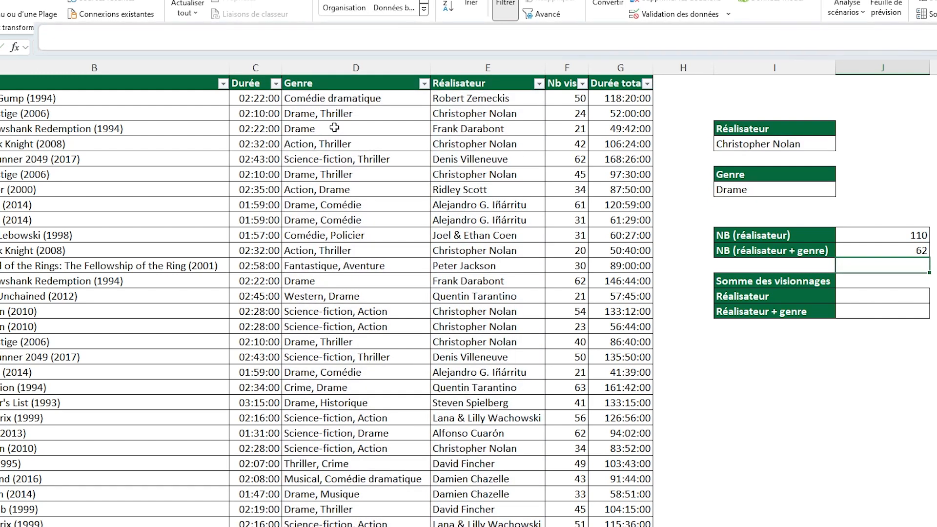
Step: Set the Genre criterion in I8 to Thriller
{"action": "left_click", "coordinate": [769, 190]}
{"action": "left_click", "coordinate": [841, 191]}
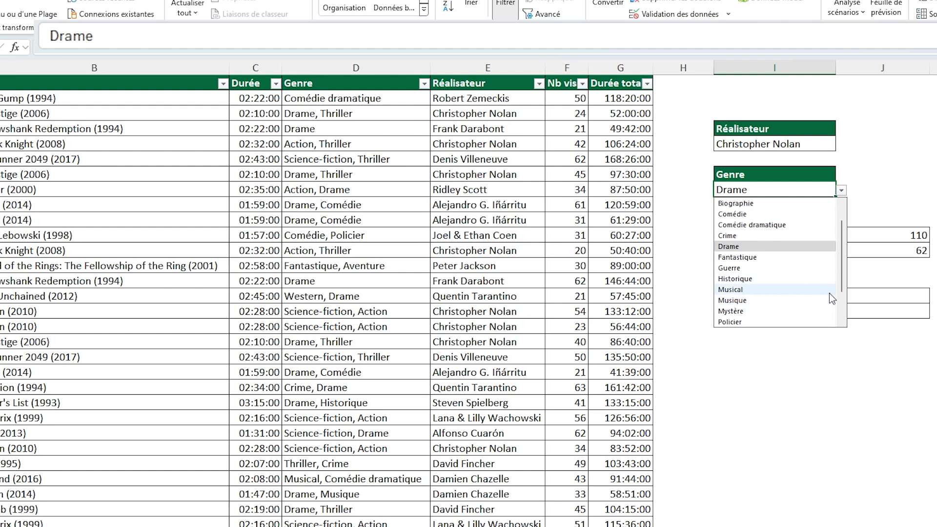
{"action": "scroll", "coordinate": [829, 293], "scroll_direction": "down", "scroll_amount": 2}
{"action": "left_click", "coordinate": [766, 311]}
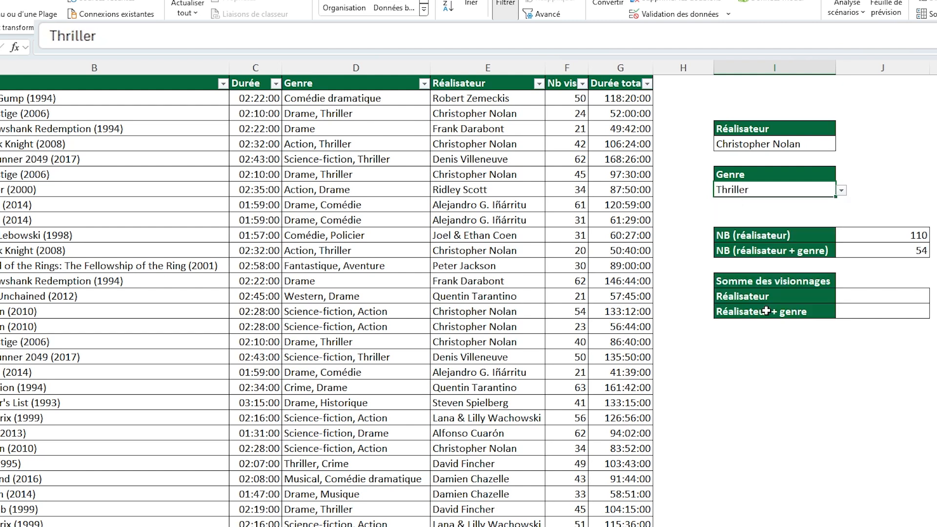
Step: Set the Genre criterion in I8 to Drame
{"action": "left_click", "coordinate": [866, 251]}
{"action": "left_click", "coordinate": [818, 192]}
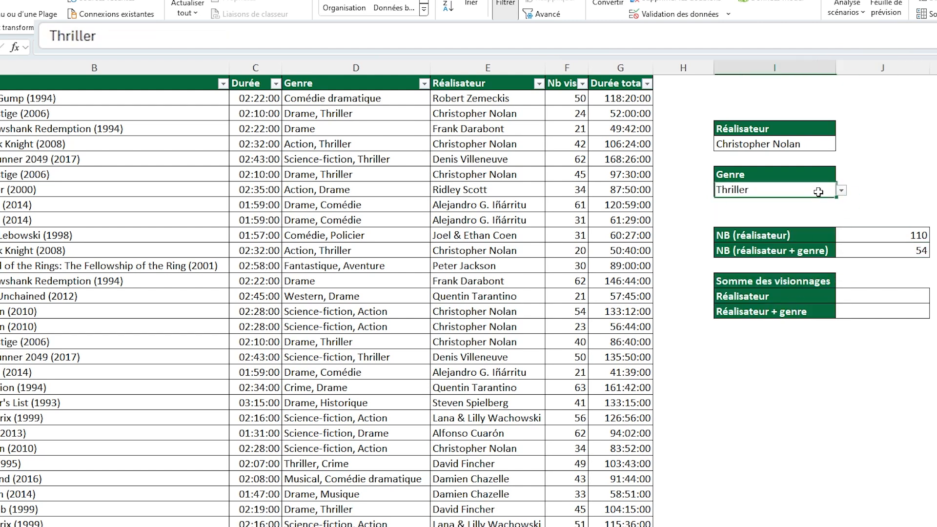
{"action": "left_click", "coordinate": [841, 190]}
{"action": "left_click", "coordinate": [804, 215]}
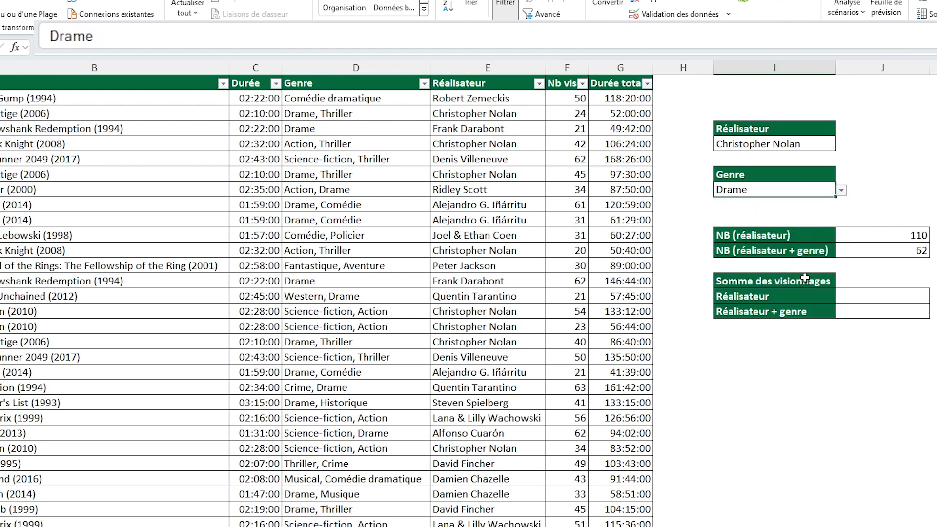
Step: Examine the Genre, Réalisateur and Nb vis columns to identify the sum range and the criteria ranges for the viewing totals
{"action": "left_click", "coordinate": [868, 278]}
{"action": "left_click", "coordinate": [840, 355]}
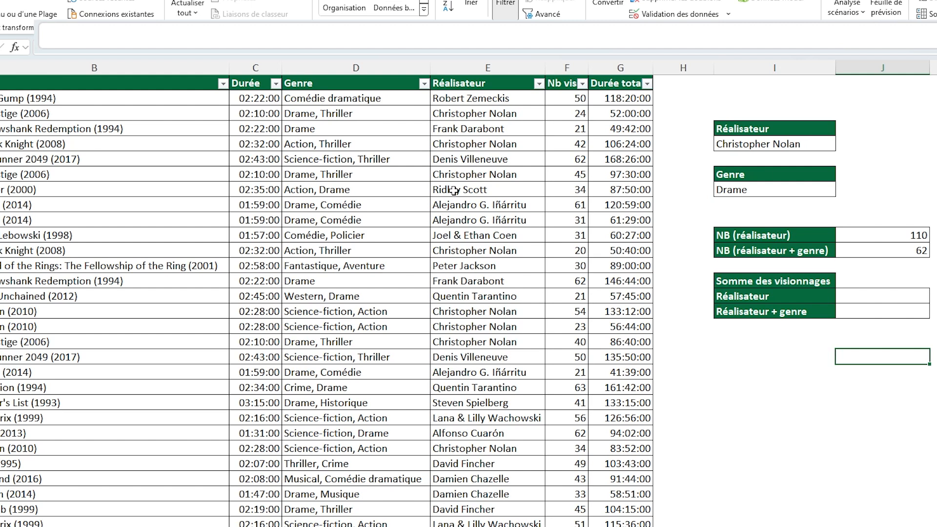
{"action": "left_click_drag", "start_coordinate": [383, 113], "coordinate": [478, 116]}
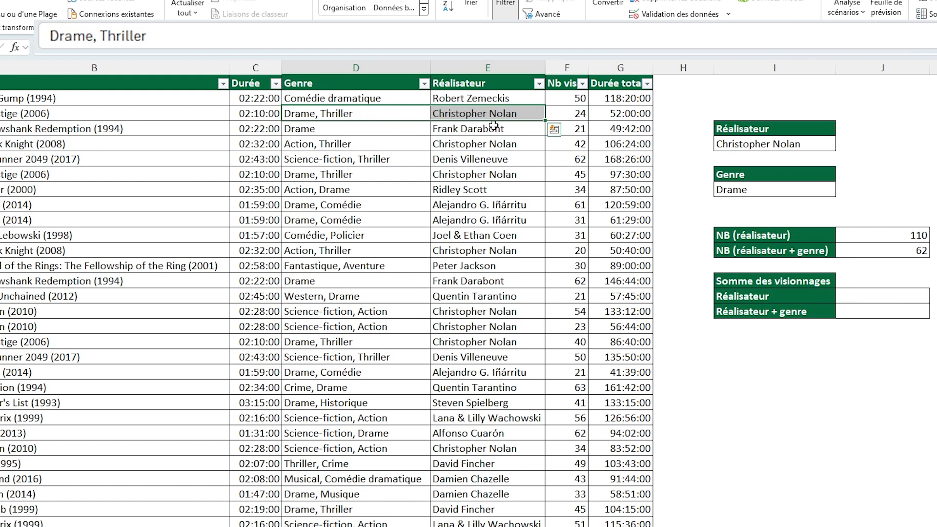
{"action": "left_click", "coordinate": [576, 114]}
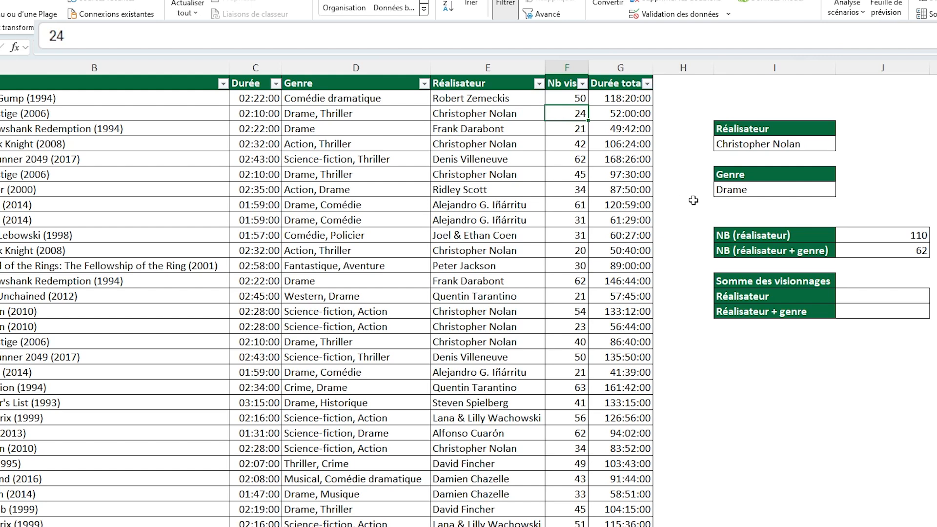
{"action": "left_click", "coordinate": [844, 293]}
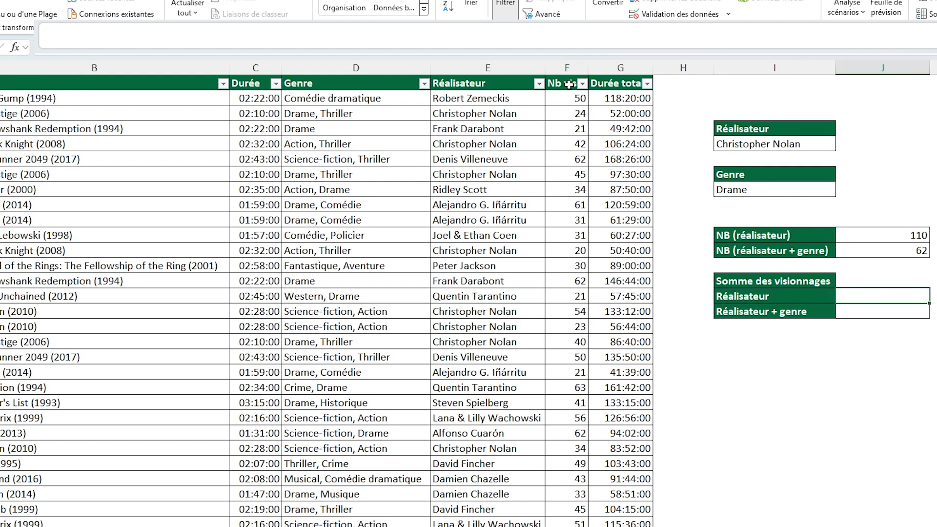
{"action": "left_click", "coordinate": [568, 68]}
{"action": "left_click", "coordinate": [486, 68]}
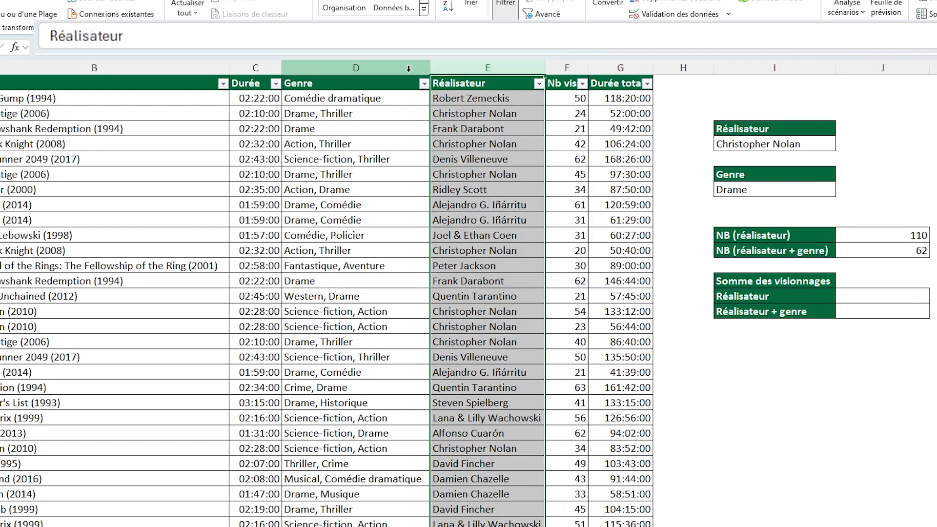
{"action": "left_click", "coordinate": [373, 68]}
Step: Total the viewings for the chosen director in J15 with =SOMME.SI.ENS(F:F;E:E;I5)
{"action": "left_click", "coordinate": [846, 296]}
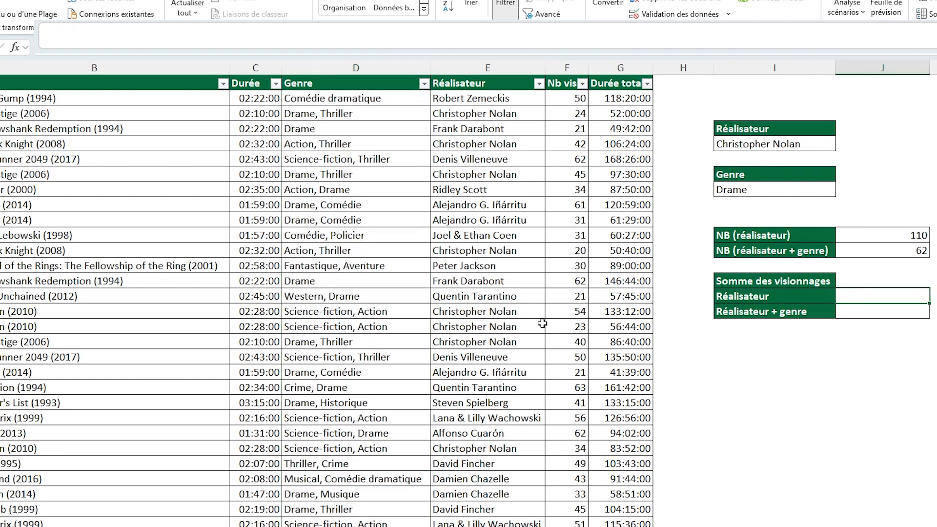
{"action": "left_click", "coordinate": [166, 40]}
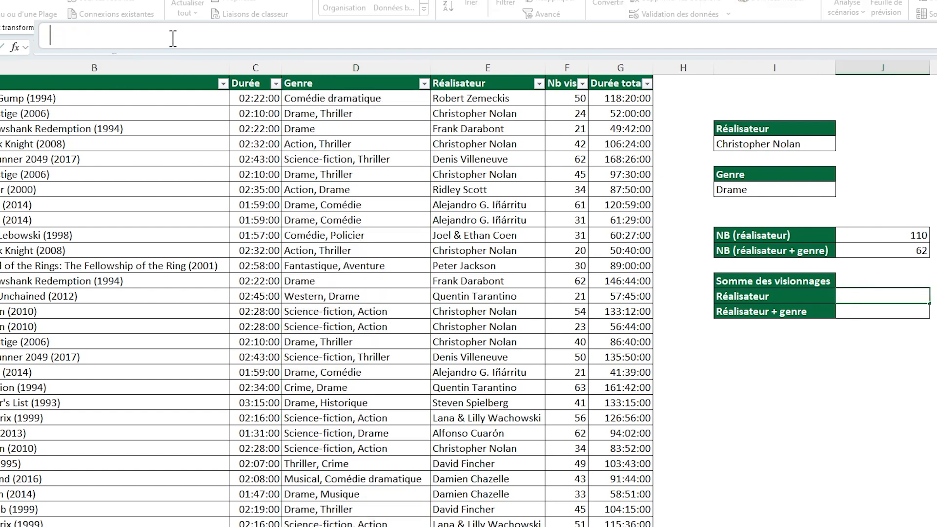
{"action": "type", "text": "=somme.si.ens("}
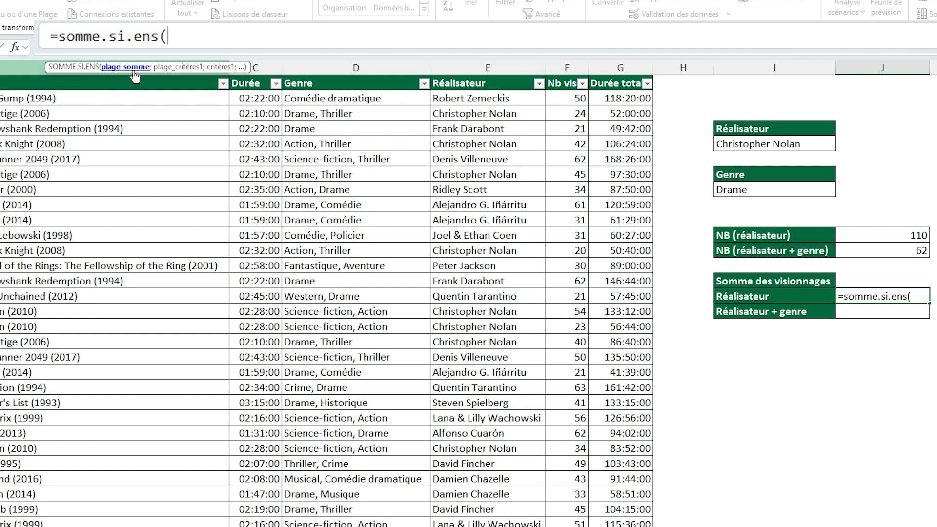
{"action": "left_click", "coordinate": [573, 67]}
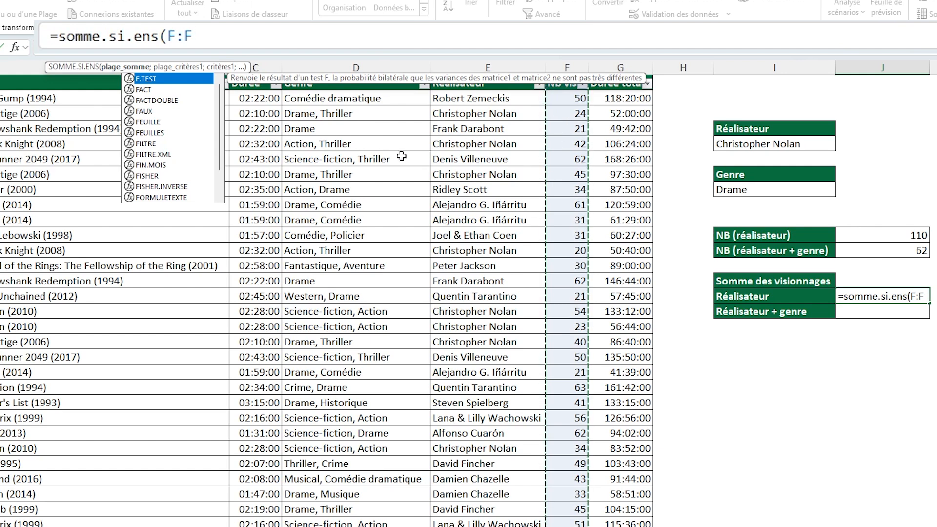
{"action": "type", "text": ";"}
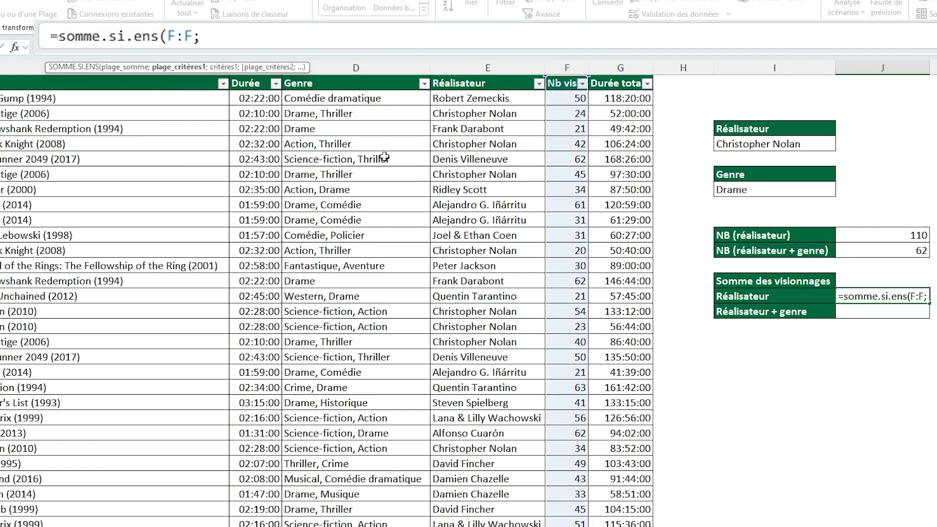
{"action": "left_click", "coordinate": [515, 66]}
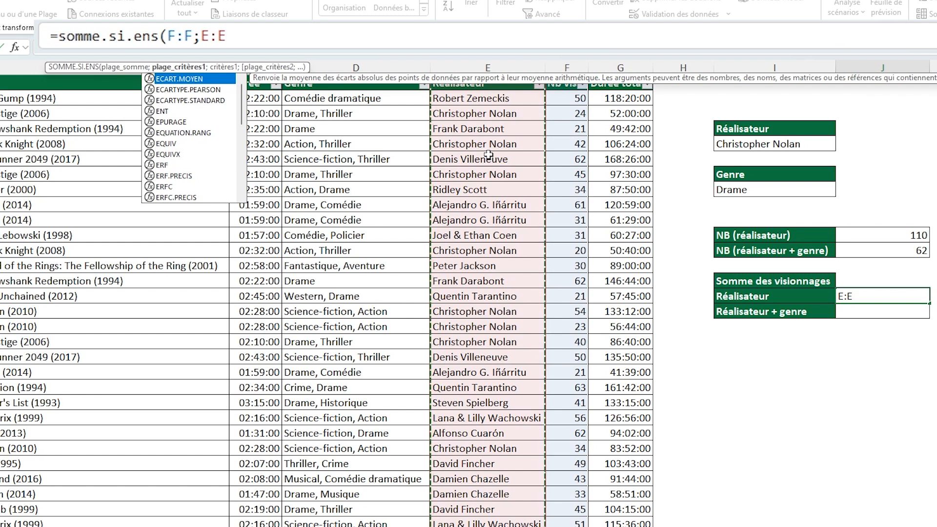
{"action": "type", "text": ";"}
{"action": "left_click", "coordinate": [742, 144]}
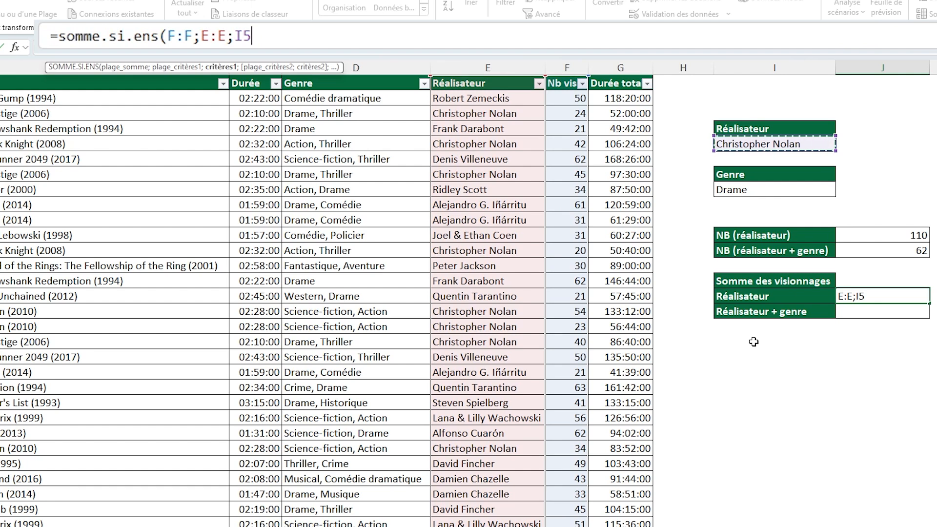
{"action": "type", "text": ")"}
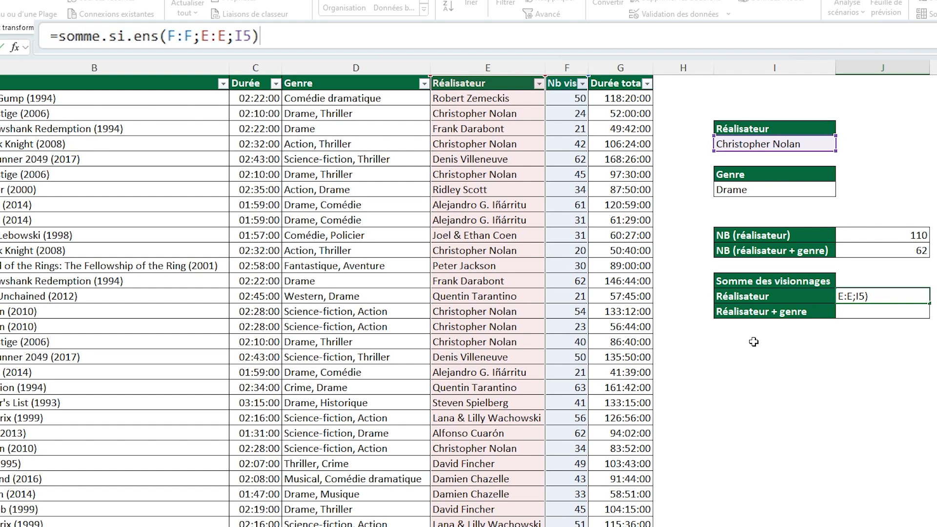
{"action": "key", "text": "Return"}
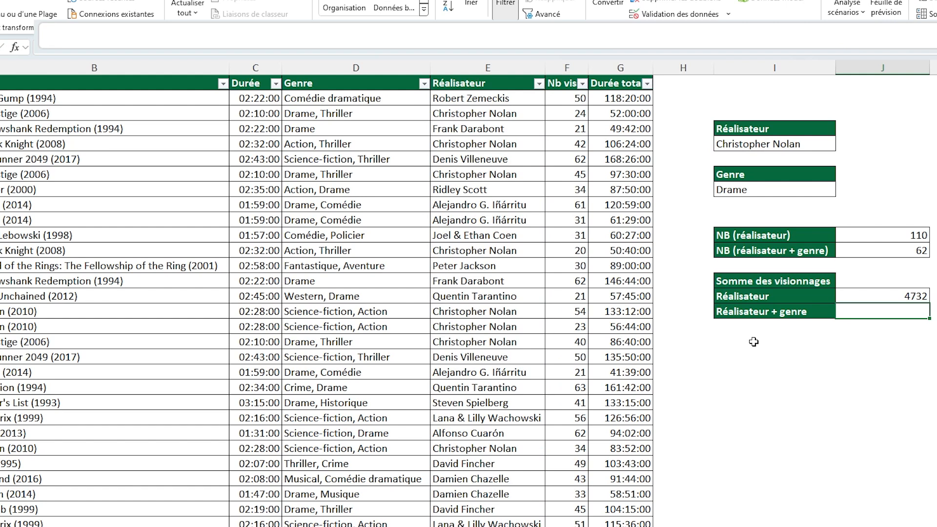
{"action": "left_click", "coordinate": [899, 294]}
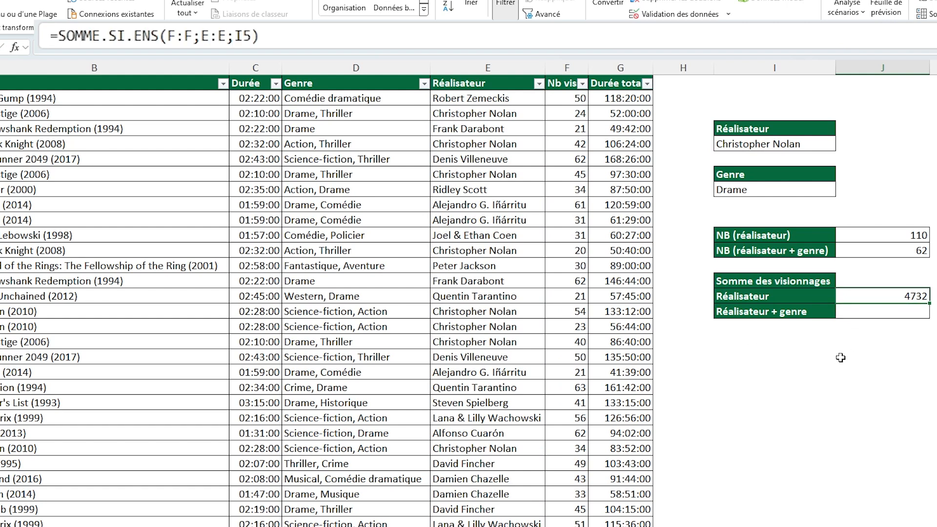
{"action": "left_click", "coordinate": [751, 143]}
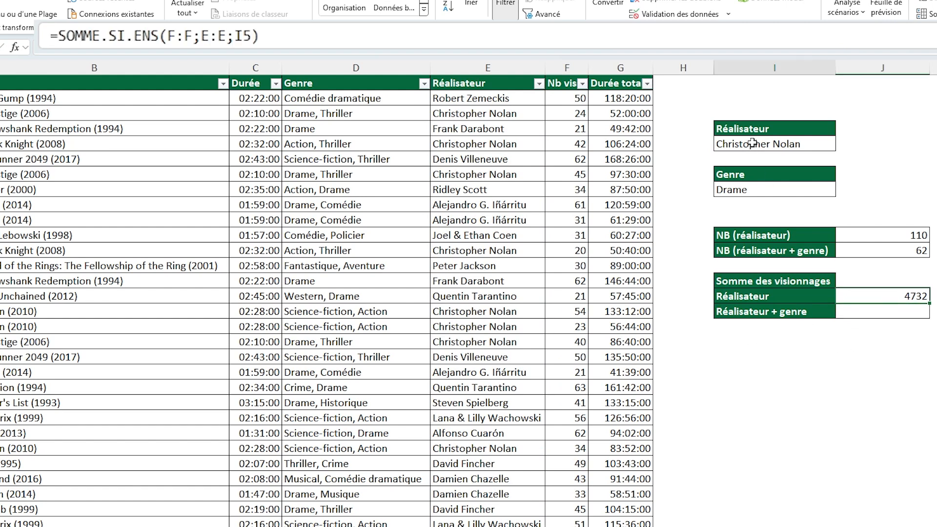
Step: Start a SOMME.SI.ENS formula in J16 with F:F as the sum range and E:E matched to I5 as the director criterion
{"action": "left_click", "coordinate": [871, 313]}
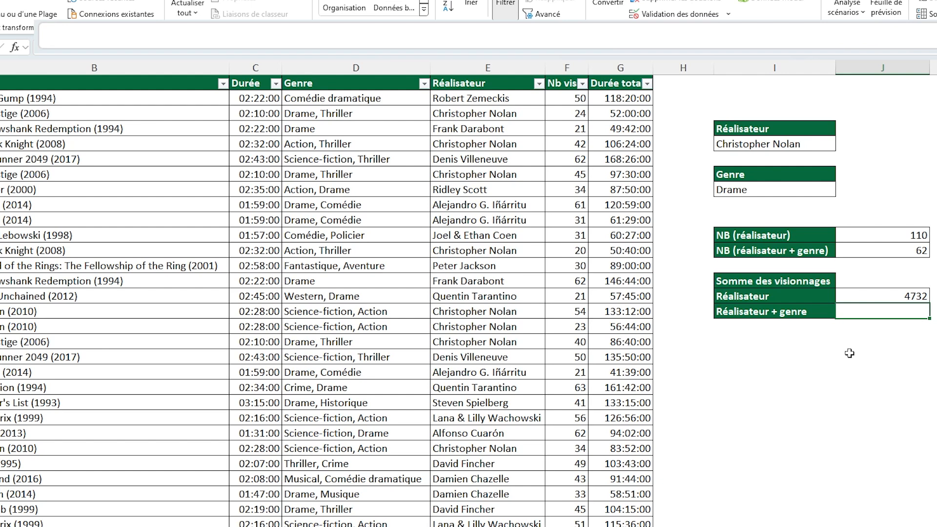
{"action": "type", "text": "="}
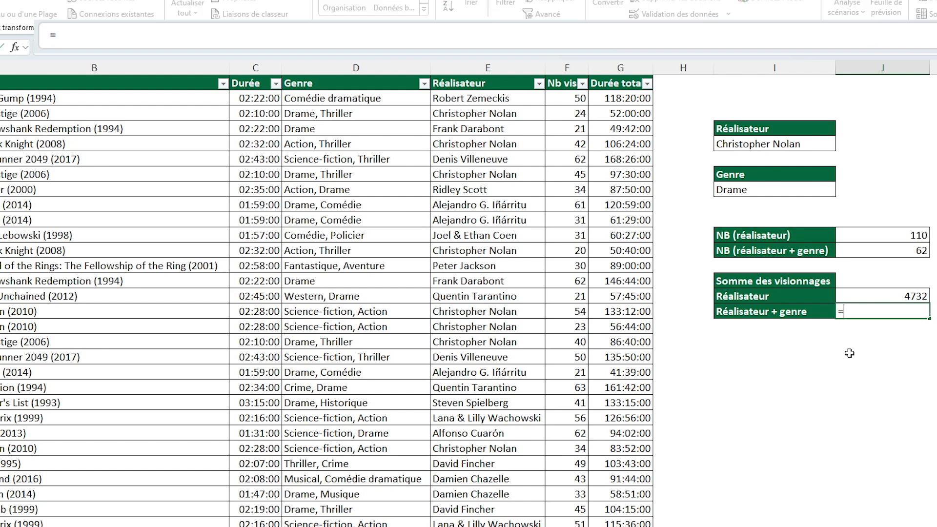
{"action": "type", "text": "somme.si.en"}
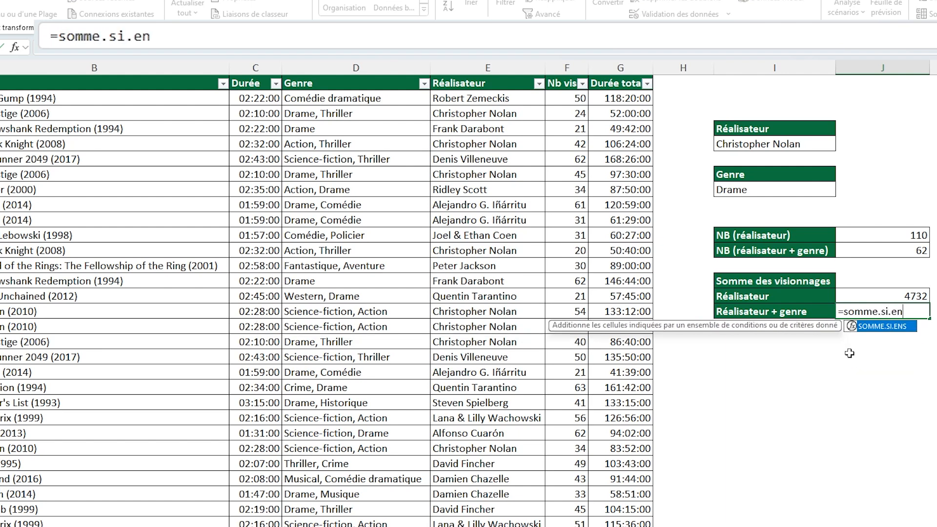
{"action": "type", "text": "s("}
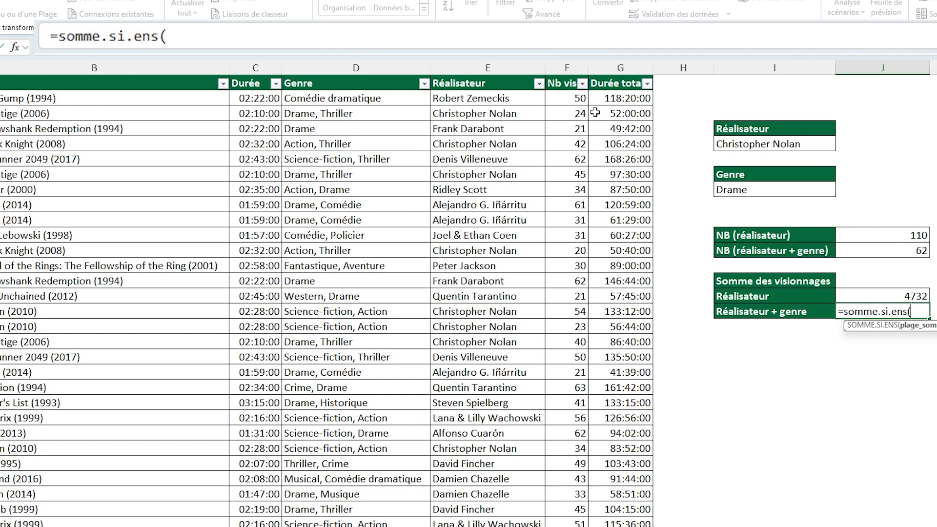
{"action": "left_click", "coordinate": [566, 68]}
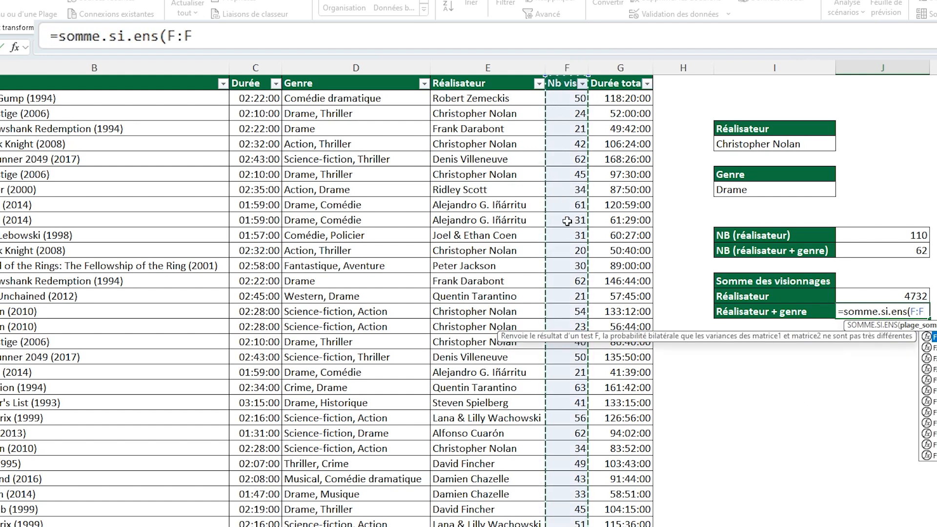
{"action": "type", "text": ";"}
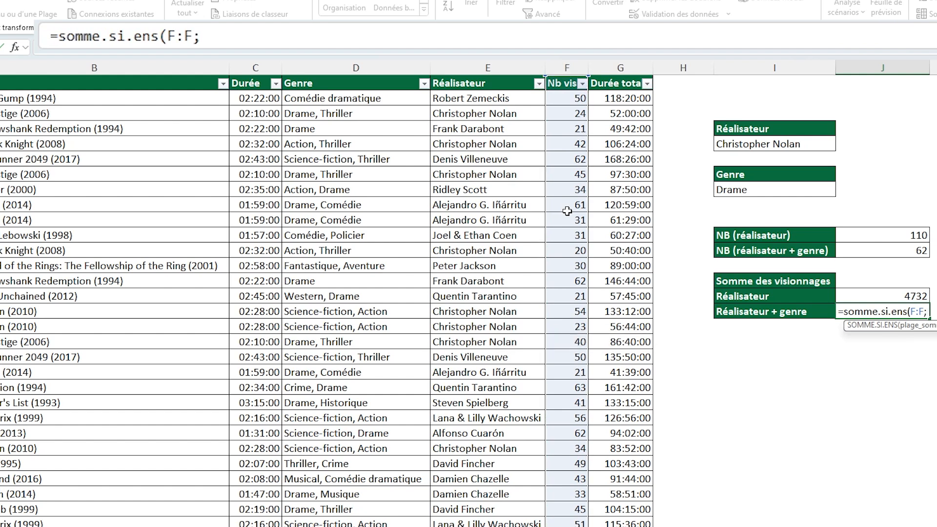
{"action": "left_click", "coordinate": [482, 68]}
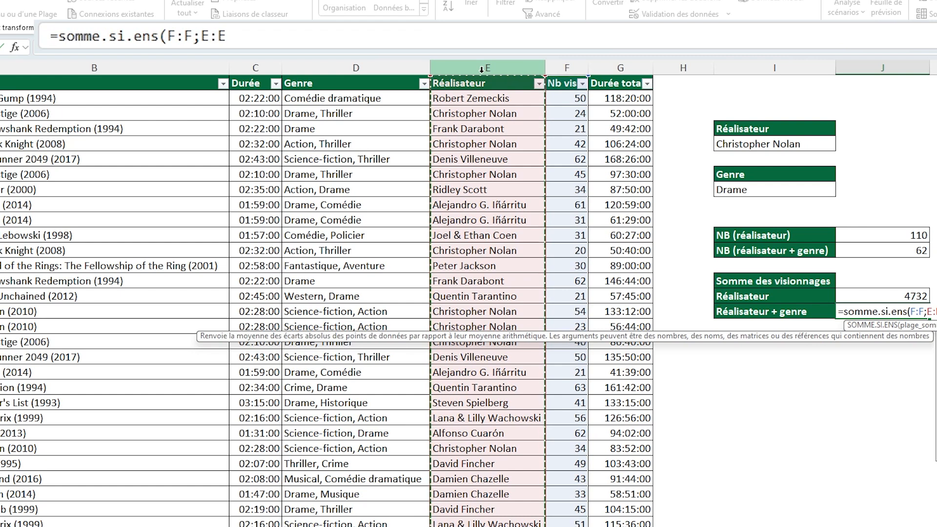
{"action": "type", "text": ";"}
{"action": "left_click", "coordinate": [745, 149]}
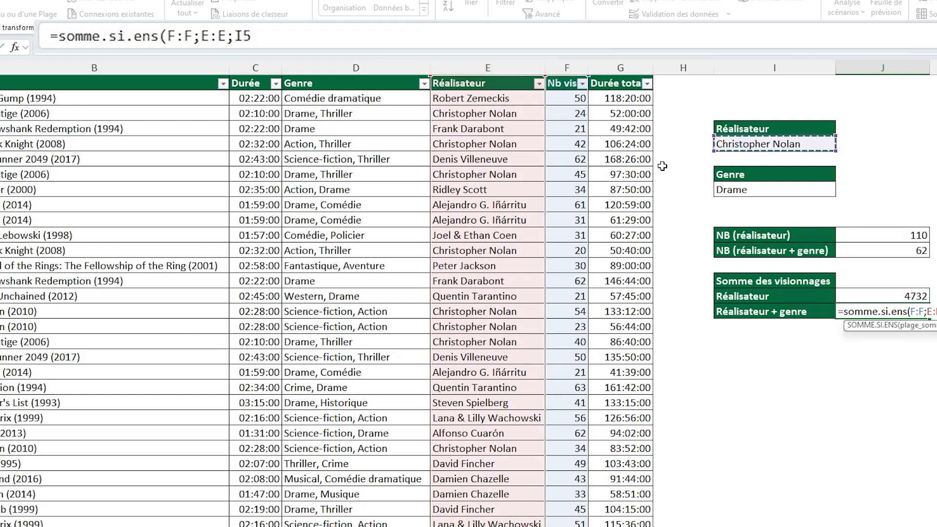
Step: Add D:D as the second criteria range of the SOMME.SI.ENS formula in J16
{"action": "type", "text": ";"}
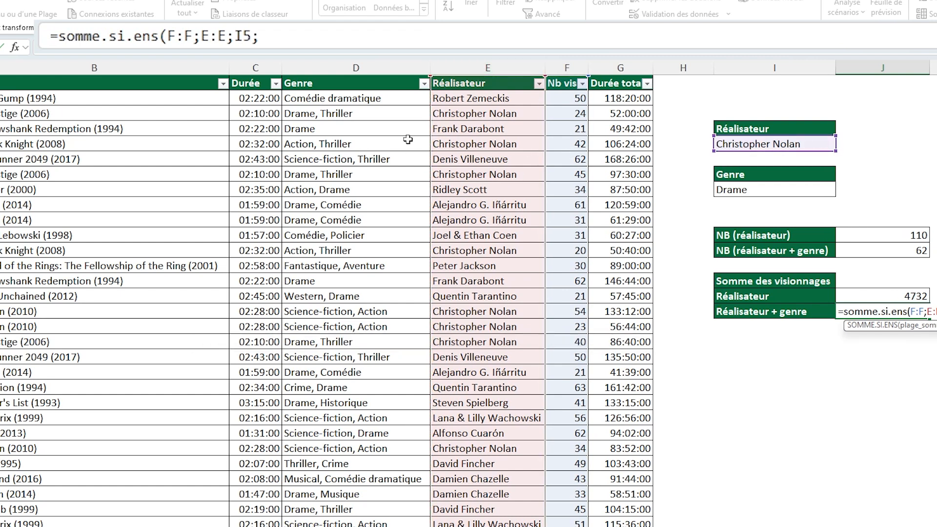
{"action": "left_click", "coordinate": [376, 67]}
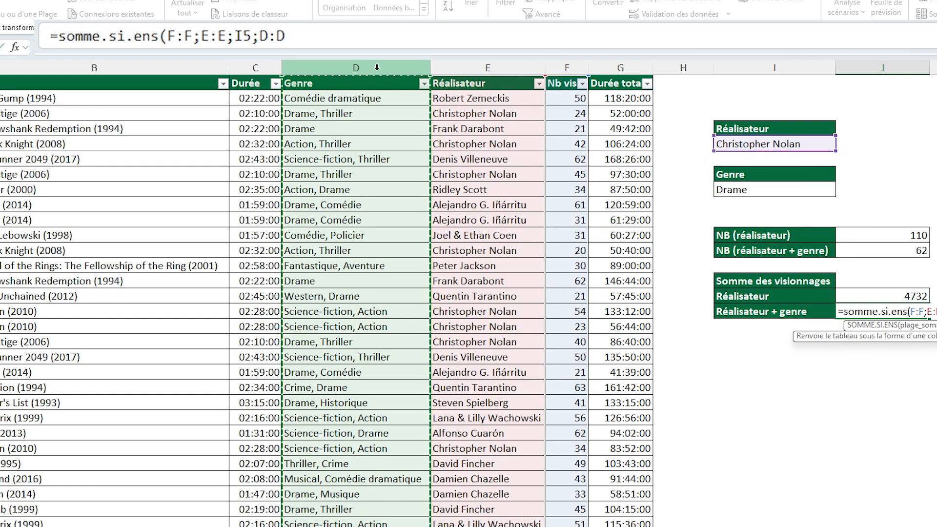
{"action": "type", "text": ";"}
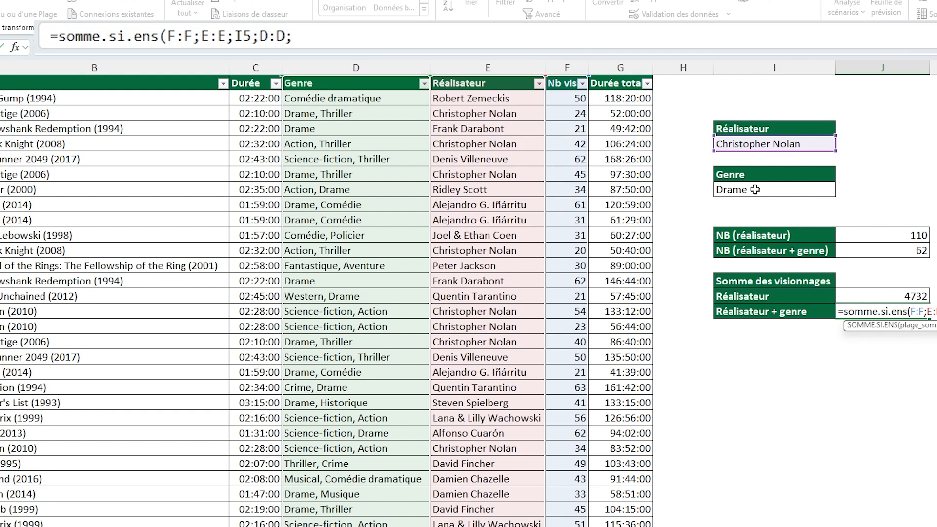
Step: Complete the J16 formula with the wildcard genre criterion "*"&I8&"*" and validate it to total viewings by director and genre
{"action": "left_click", "coordinate": [319, 36]}
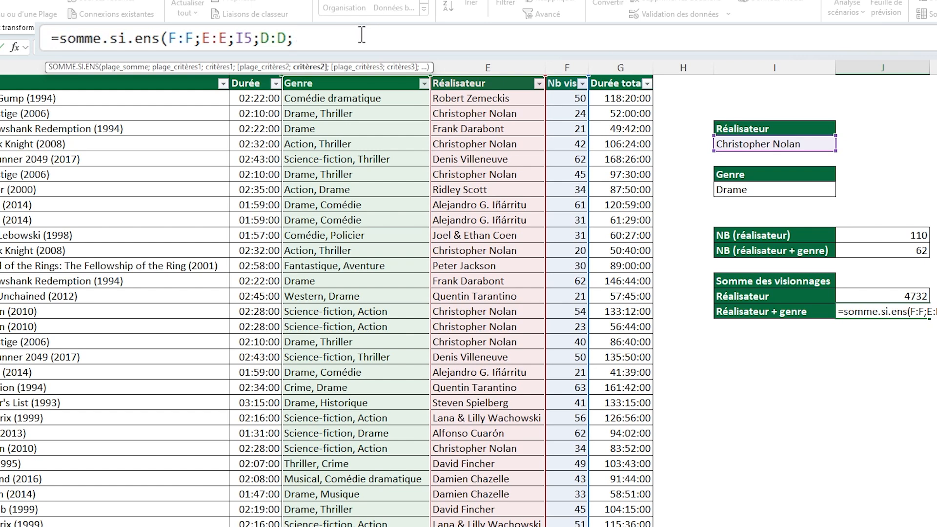
{"action": "type", "text": "\"*\""}
{"action": "type", "text": "&"}
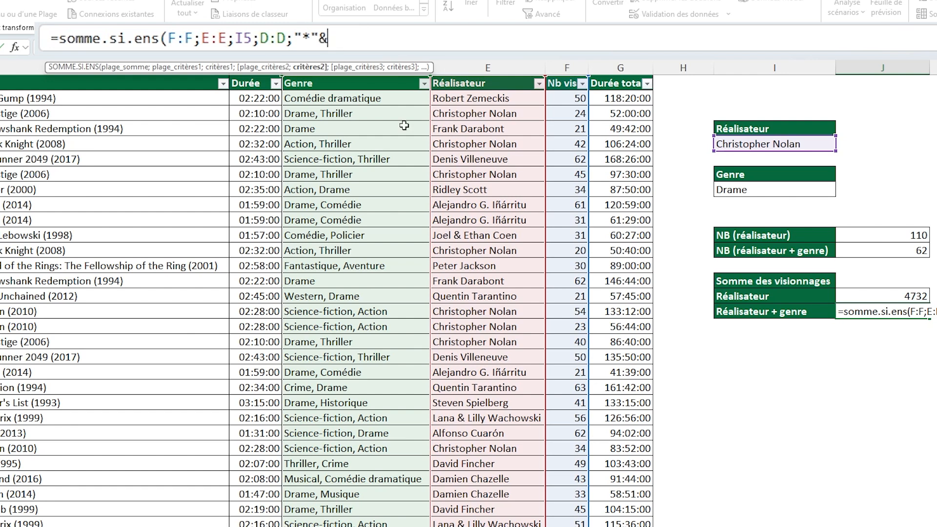
{"action": "left_click", "coordinate": [735, 188]}
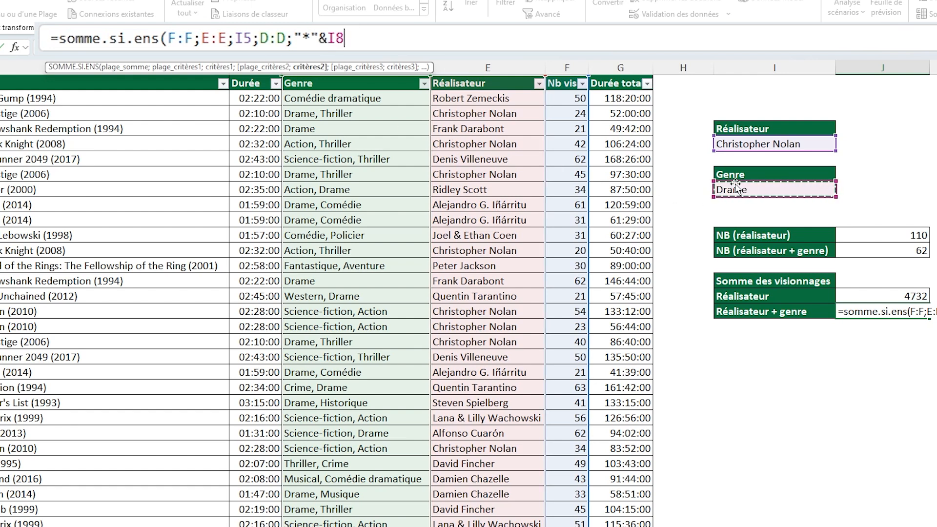
{"action": "type", "text": "&"}
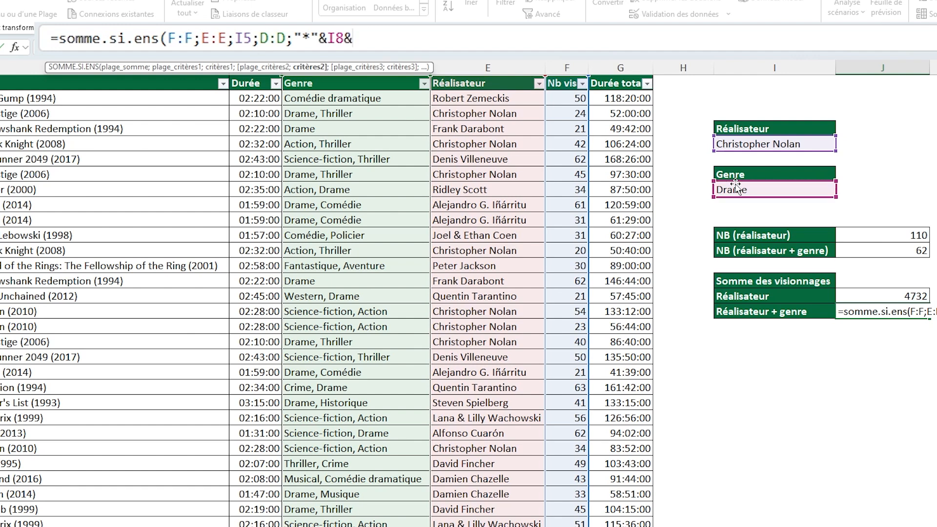
{"action": "type", "text": "\"*\""}
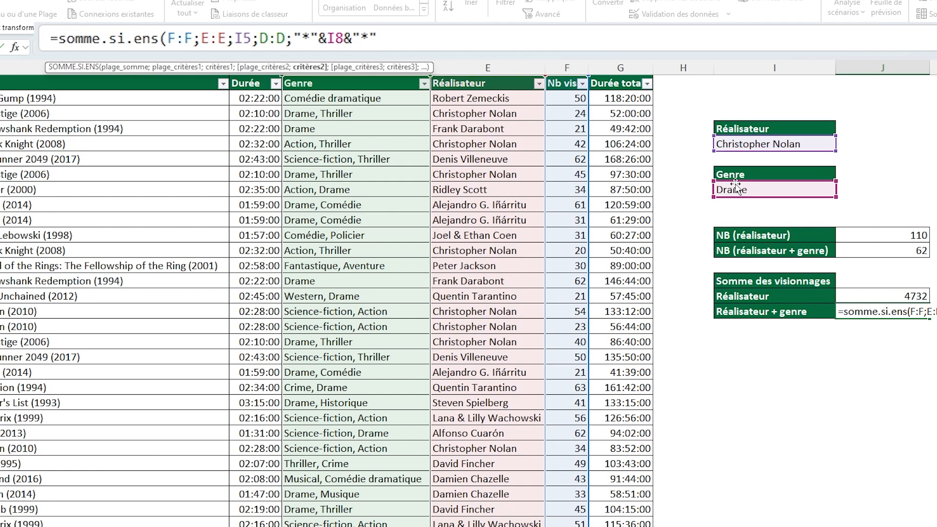
{"action": "type", "text": ")"}
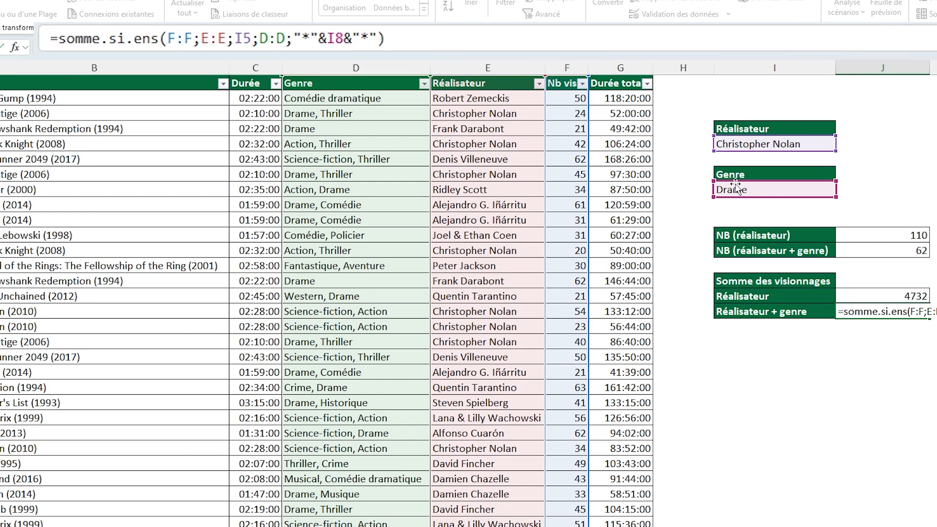
{"action": "key", "text": "Return"}
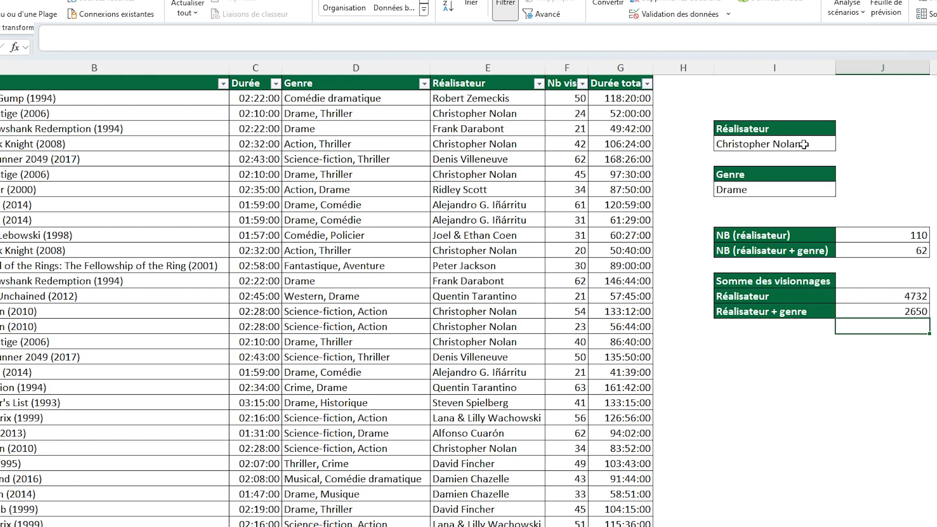
{"action": "left_click", "coordinate": [899, 315]}
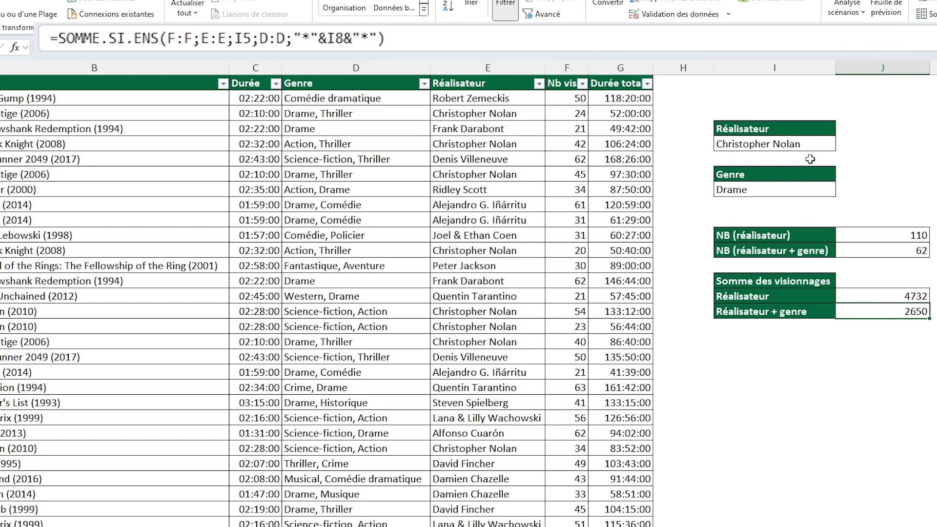
Step: Set the Genre criterion in I8 to Thriller and check the director-plus-genre total in J16
{"action": "left_click", "coordinate": [804, 185]}
{"action": "left_click", "coordinate": [841, 190]}
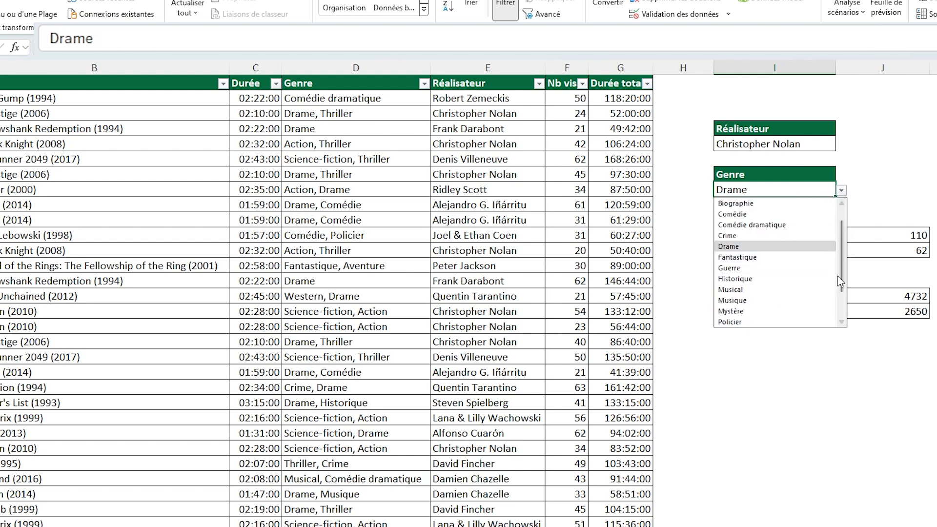
{"action": "scroll", "coordinate": [837, 276], "scroll_direction": "down", "scroll_amount": 2}
{"action": "left_click", "coordinate": [754, 311]}
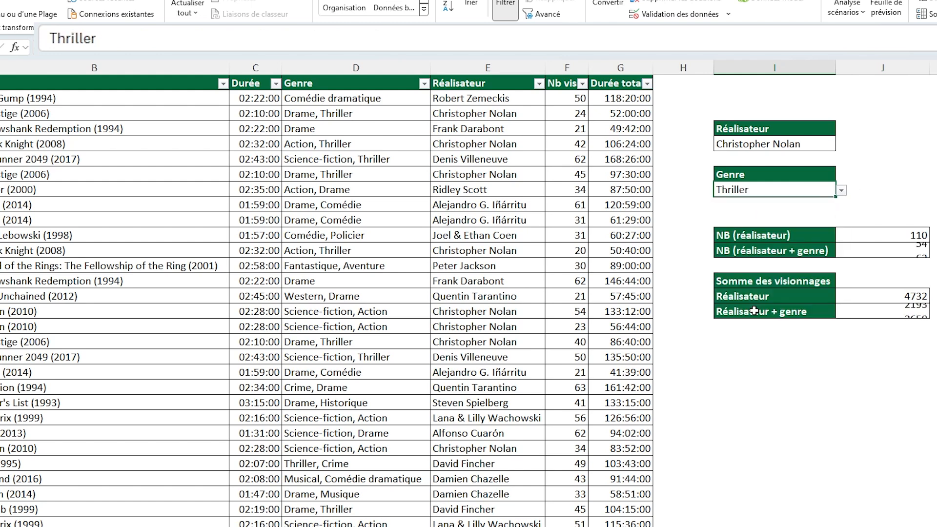
{"action": "left_click", "coordinate": [872, 308]}
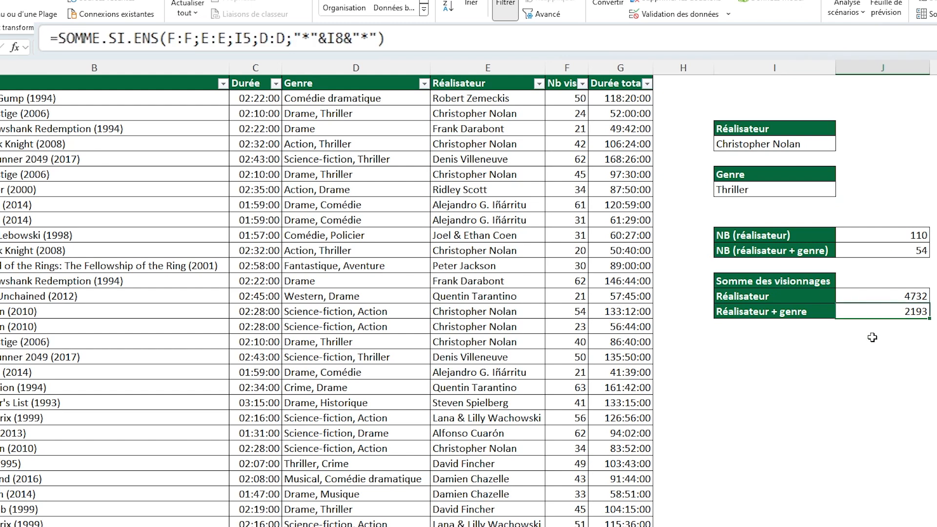
Step: Set the Genre criterion in I8 to Action
{"action": "left_click", "coordinate": [797, 187]}
{"action": "left_click", "coordinate": [841, 191]}
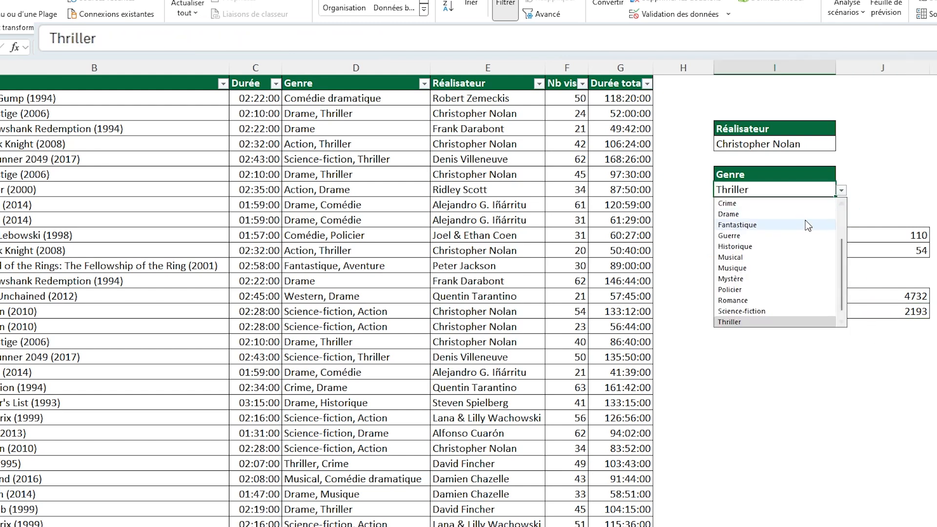
{"action": "scroll", "coordinate": [800, 217], "scroll_direction": "up", "scroll_amount": 2}
{"action": "left_click", "coordinate": [792, 207]}
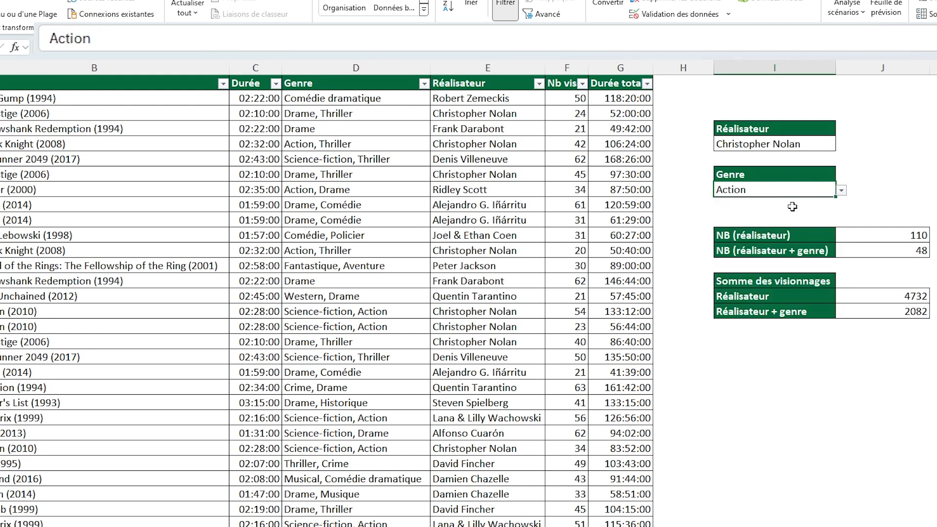
Step: Set the Genre criterion in I8 to Biographie and check the J12 and J16 formulas against the Genre column
{"action": "left_click", "coordinate": [841, 191]}
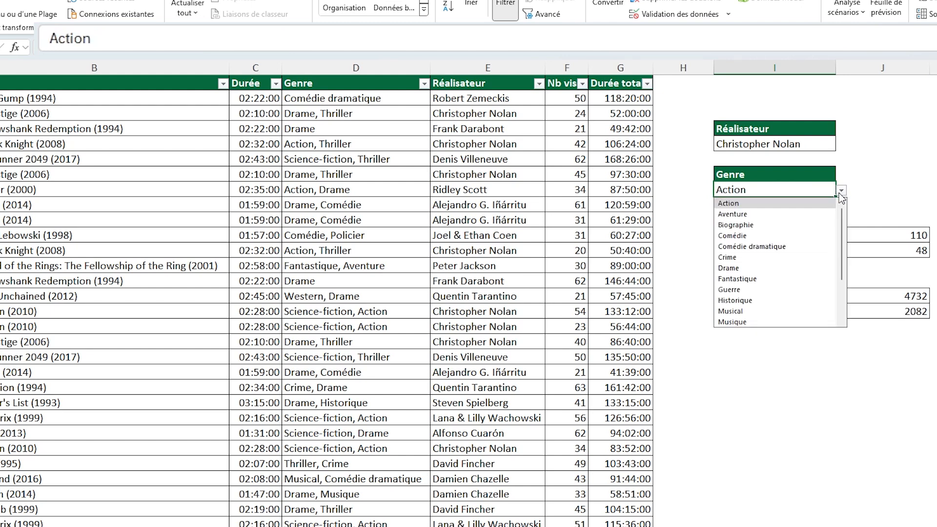
{"action": "left_click", "coordinate": [797, 223]}
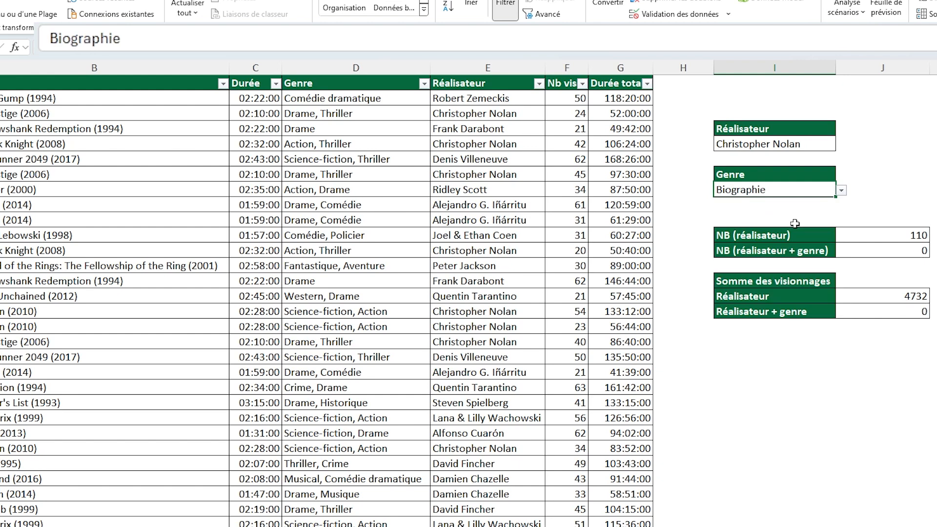
{"action": "left_click", "coordinate": [859, 253]}
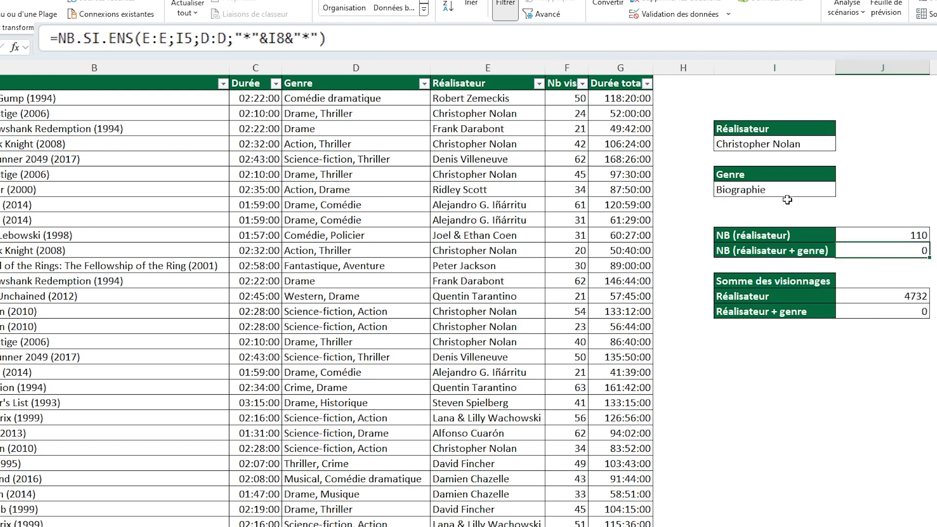
{"action": "left_click", "coordinate": [878, 310]}
{"action": "left_click", "coordinate": [866, 251]}
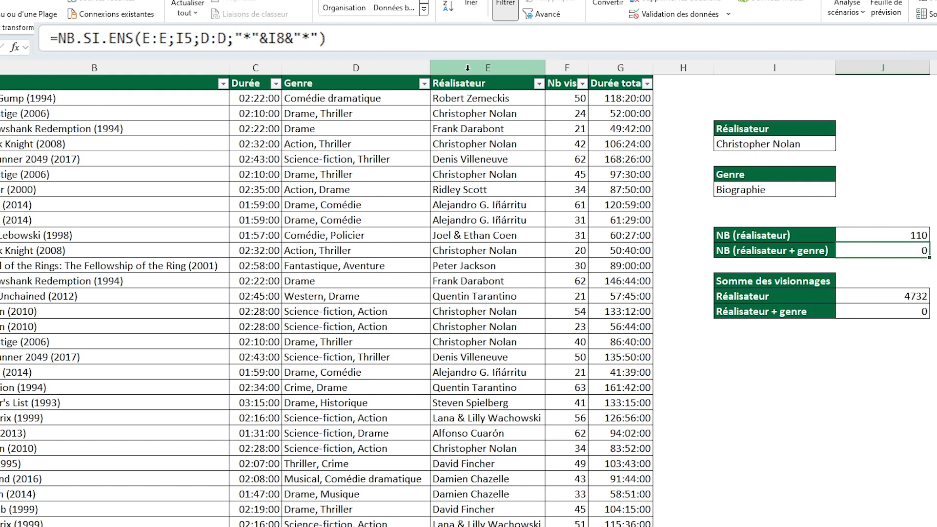
{"action": "left_click", "coordinate": [354, 68]}
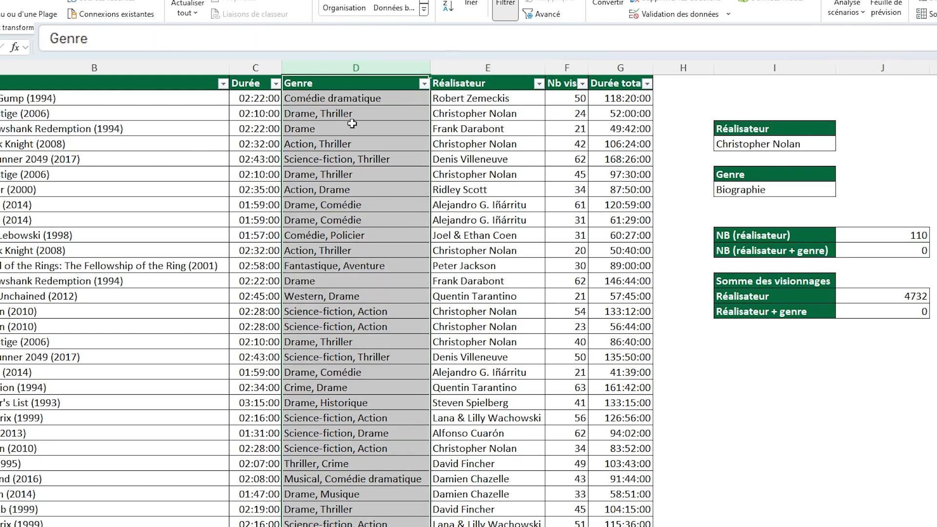
{"action": "left_click", "coordinate": [347, 152]}
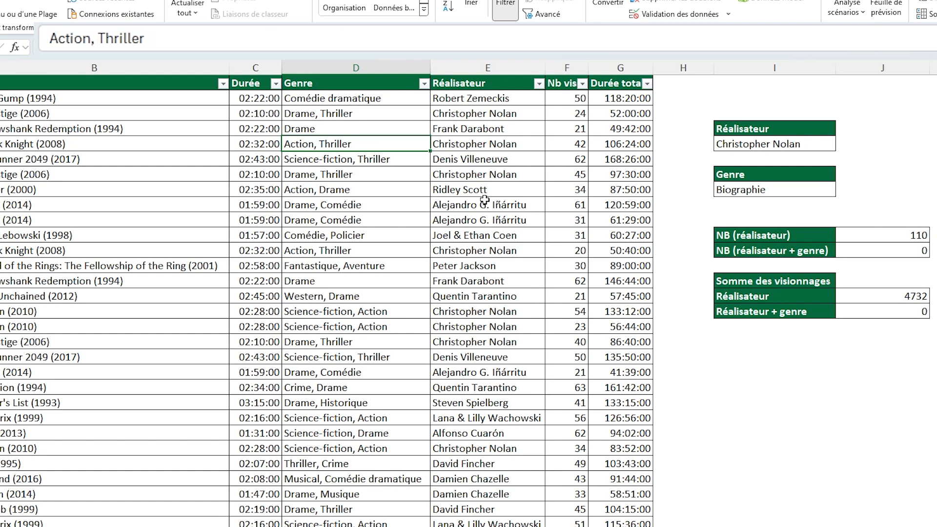
Step: Set the Genre criterion in I8 back to Drame
{"action": "left_click", "coordinate": [856, 248]}
{"action": "left_click", "coordinate": [815, 189]}
{"action": "left_click", "coordinate": [841, 192]}
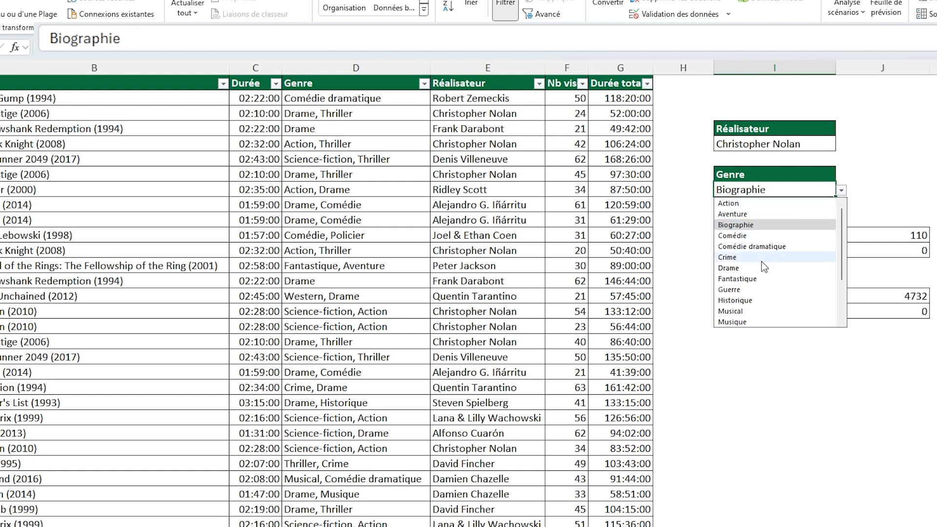
{"action": "left_click", "coordinate": [728, 267]}
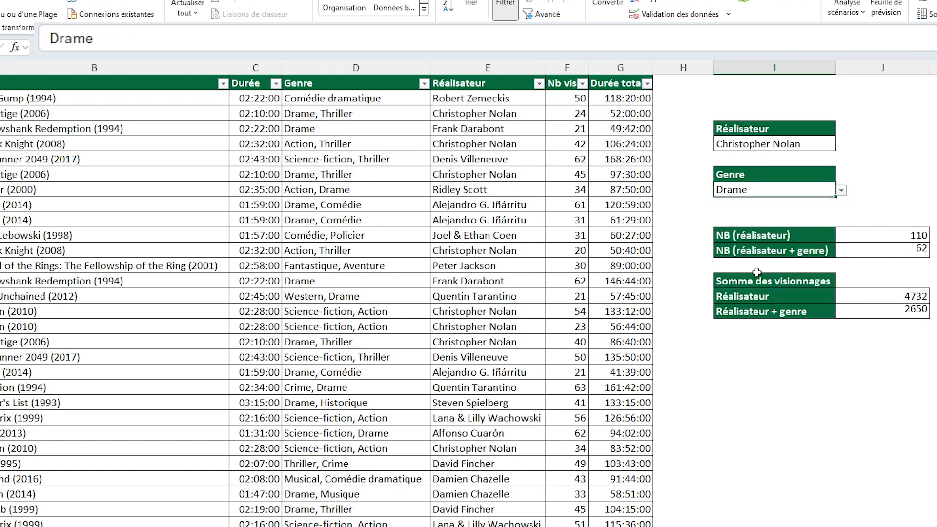
Step: Examine the Durée totale column as a possible sum range and select the empty cell I18 below the viewing totals
{"action": "left_click", "coordinate": [718, 357]}
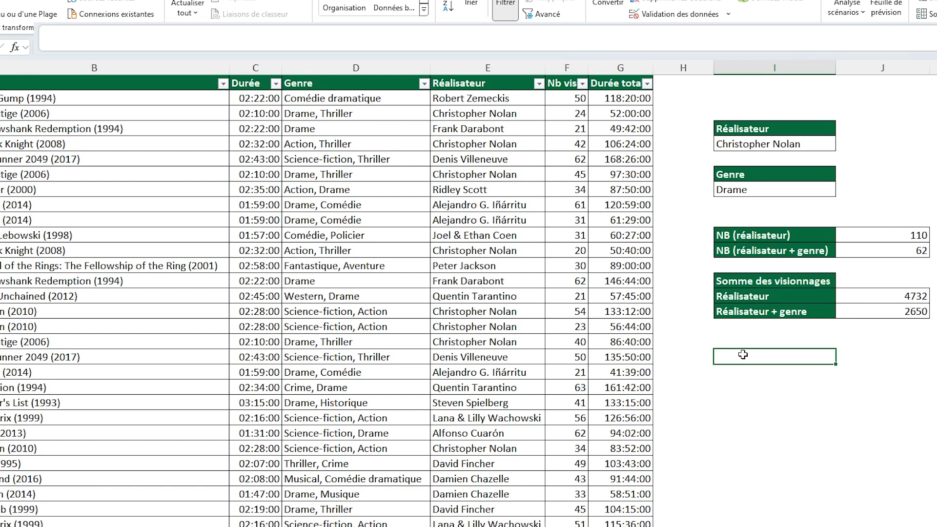
{"action": "left_click", "coordinate": [611, 69]}
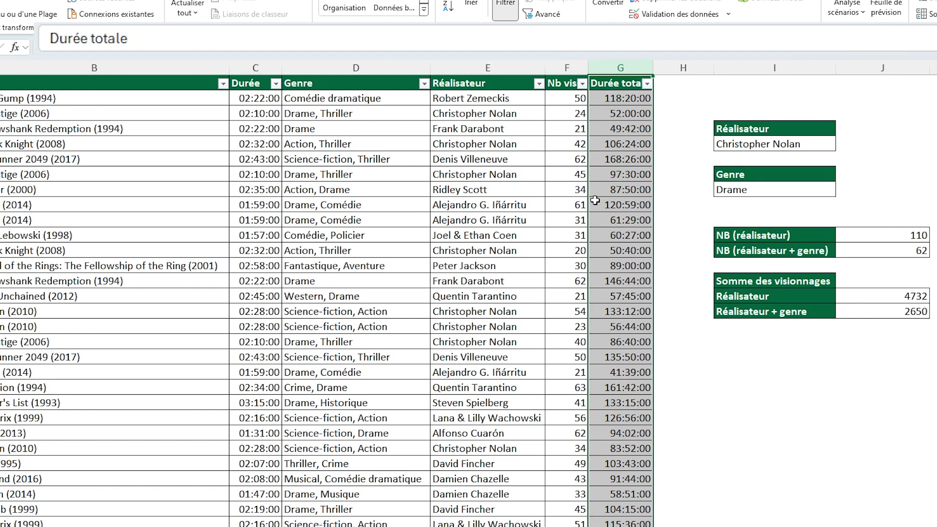
{"action": "left_click", "coordinate": [737, 327]}
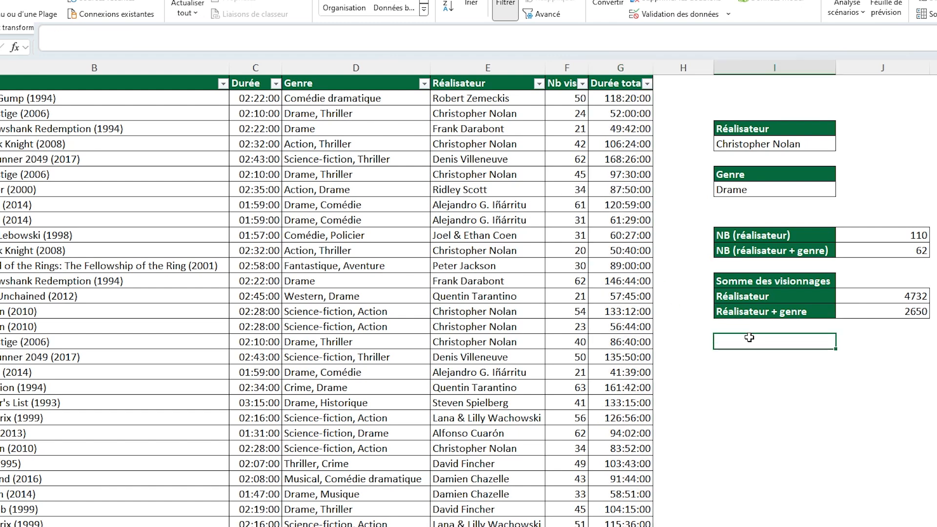